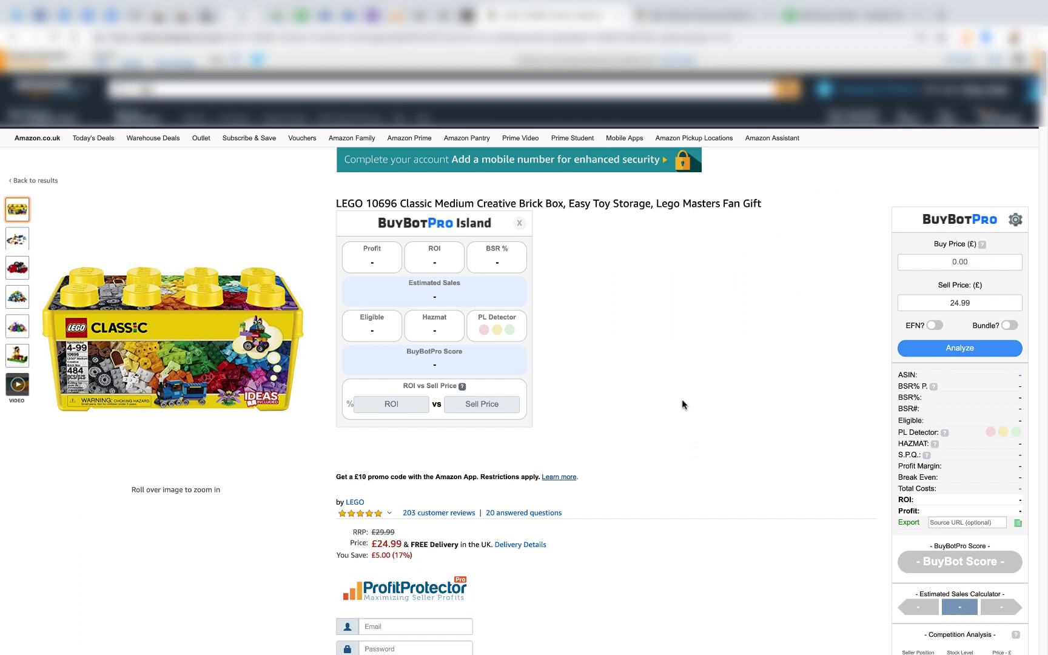
Analyze the LEGO 10696 listing with a buy price of £1.00
click(953, 259)
text(1.00)
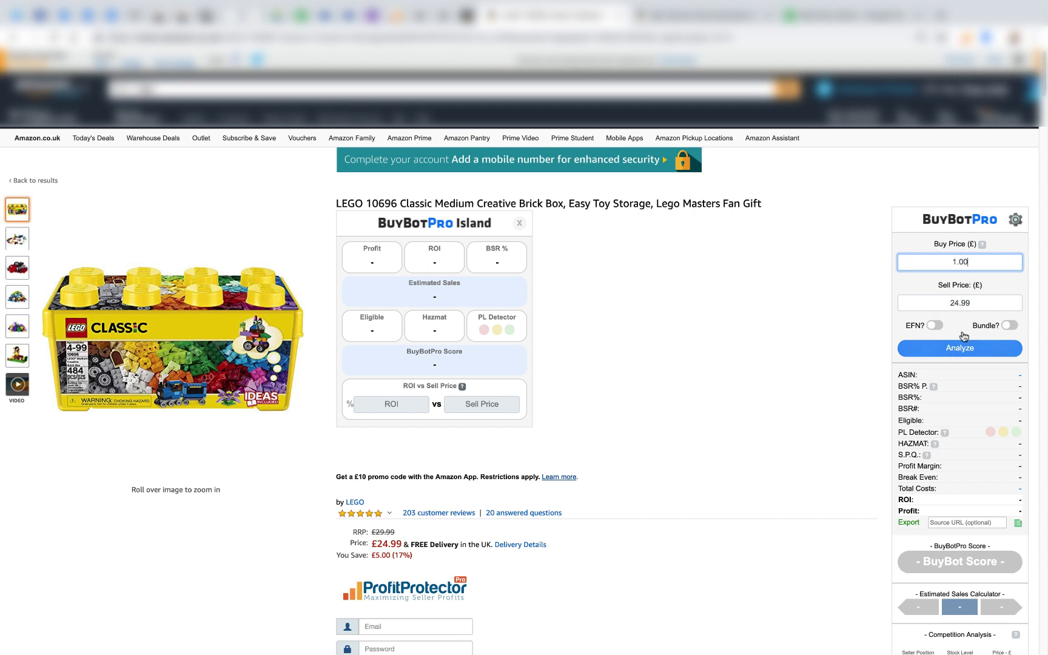
click(959, 351)
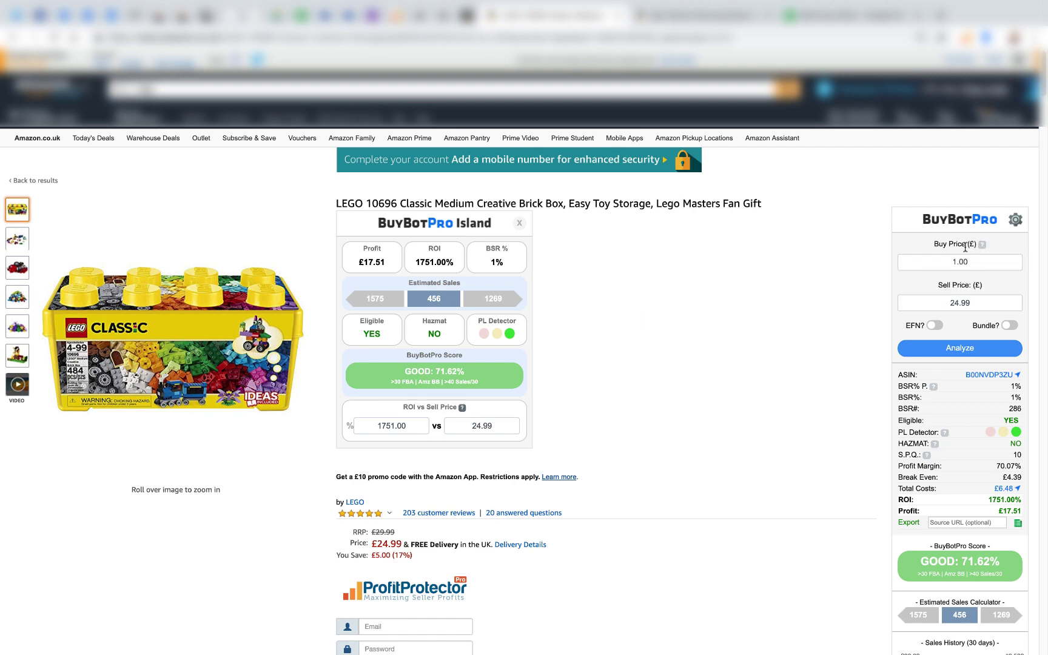
Turn the EFN option on to compare the profit figures, and turn it back off
click(934, 327)
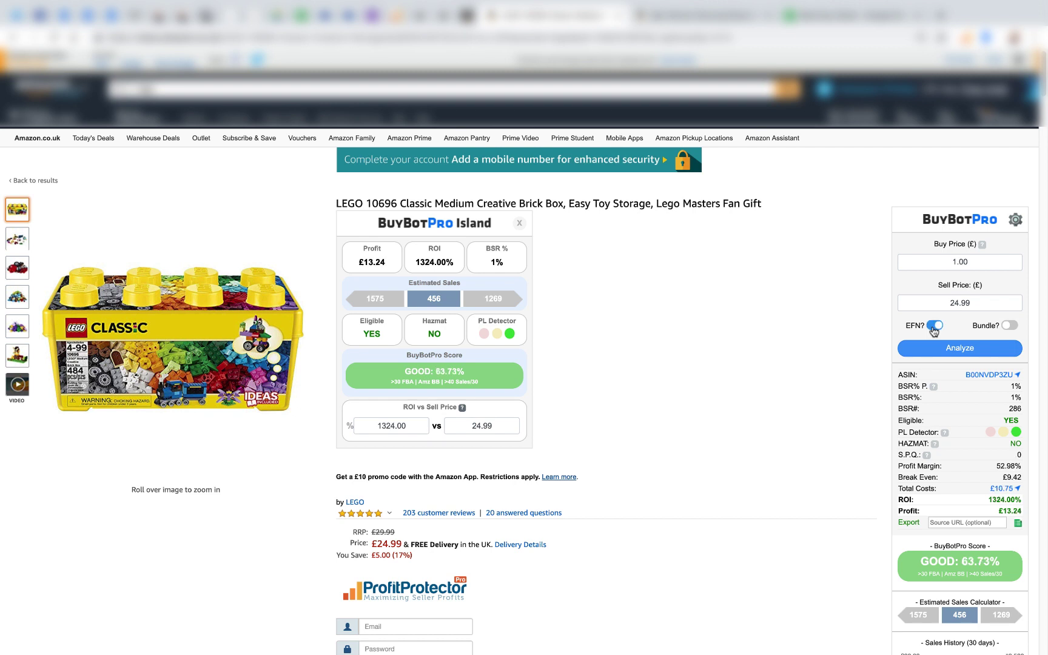
click(934, 327)
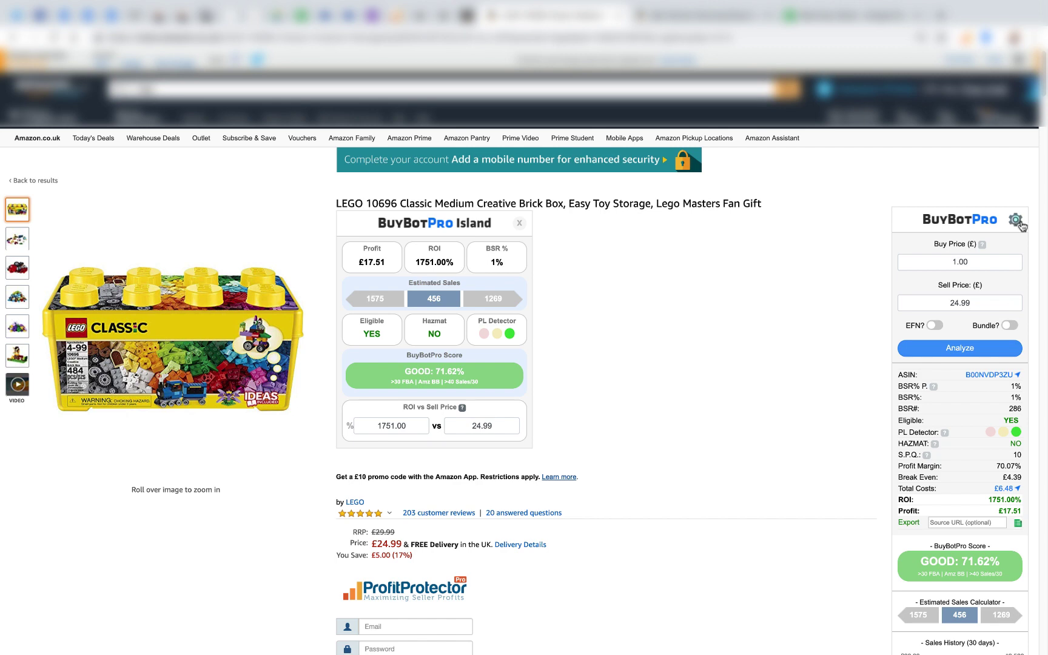
Examine the analysis results, including BSR, PL Detector, total costs, BuyBotPro Score and the monthly and estimated sales details
scroll(1019, 224, down, 2)
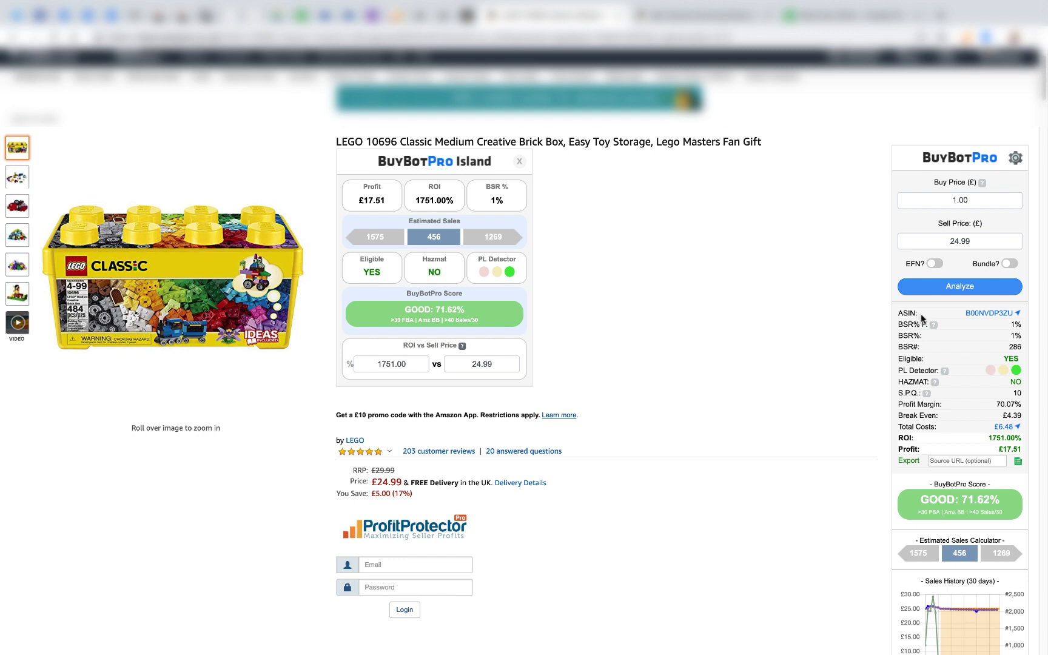
mouse_move(970, 320)
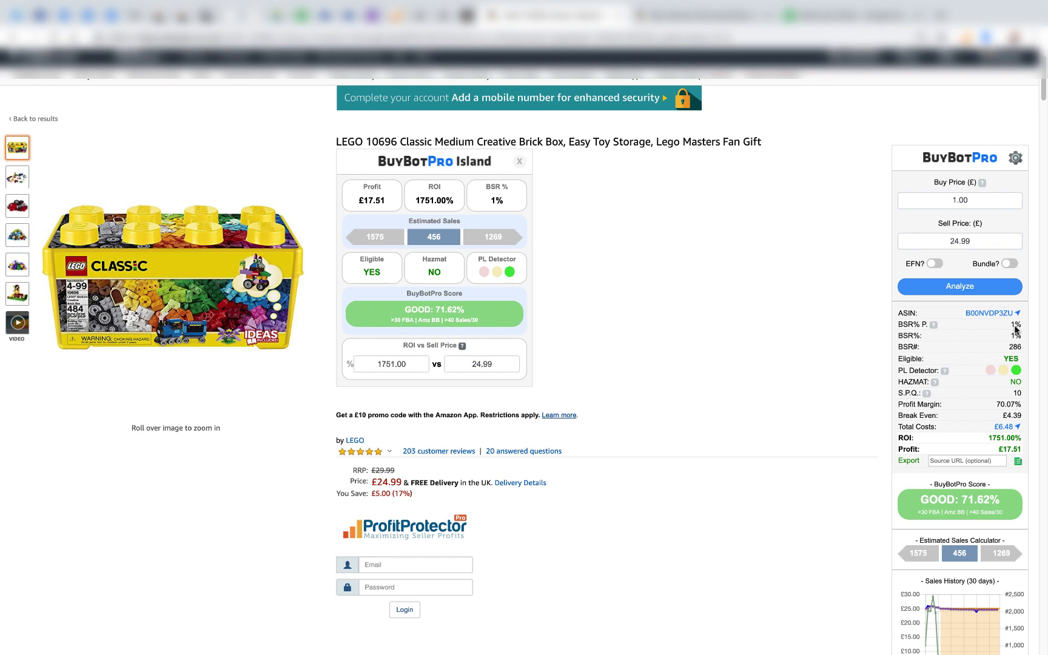
scroll(1016, 330, down, 1)
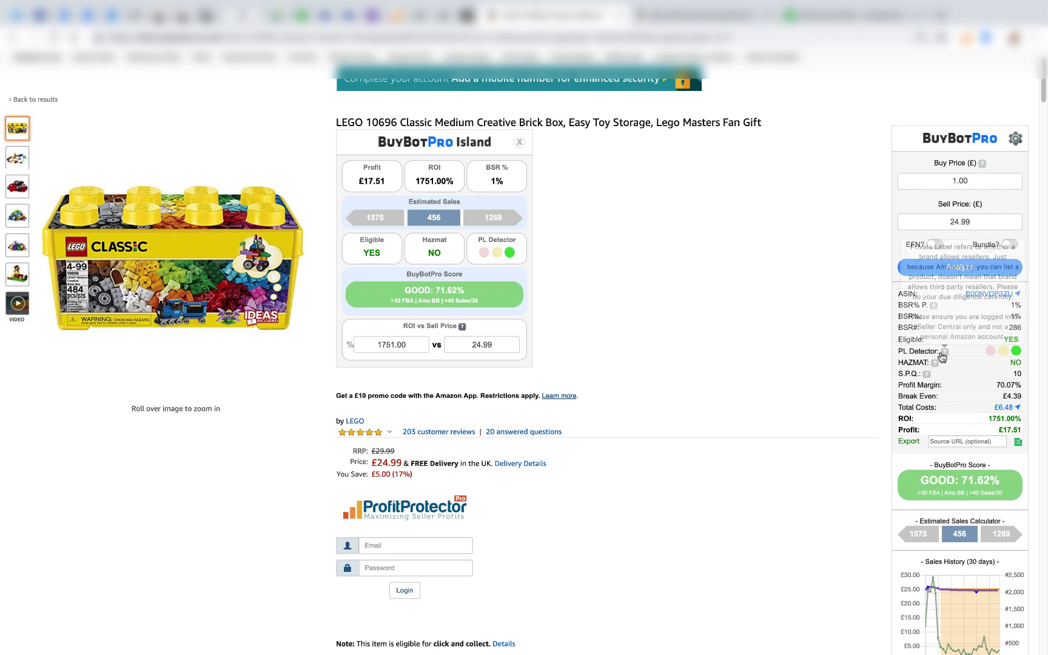
mouse_move(1017, 353)
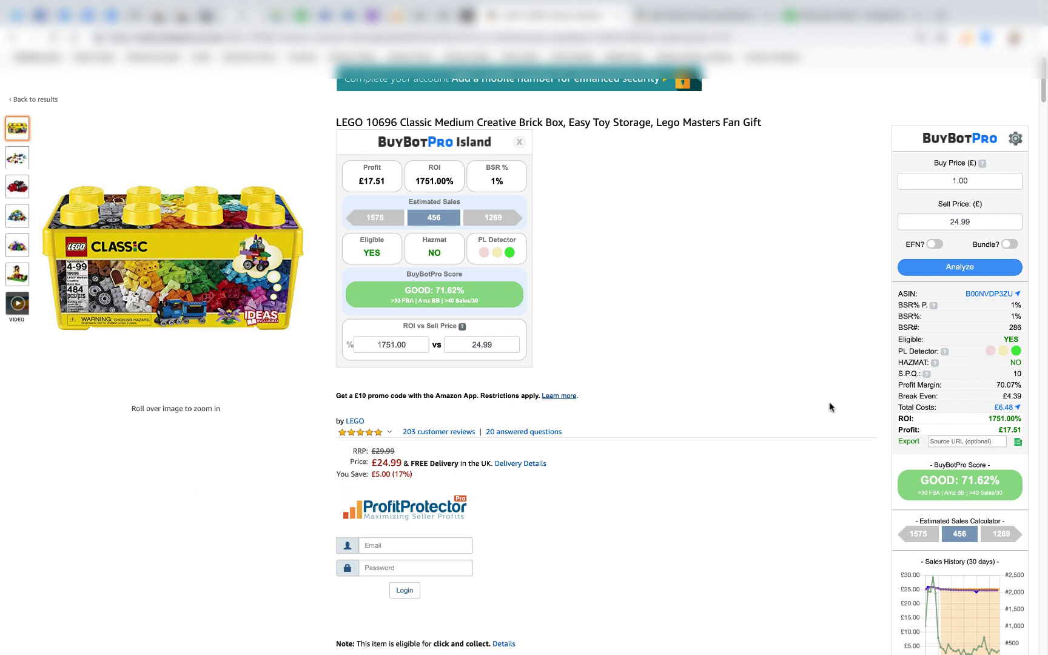
scroll(830, 406, down, 1)
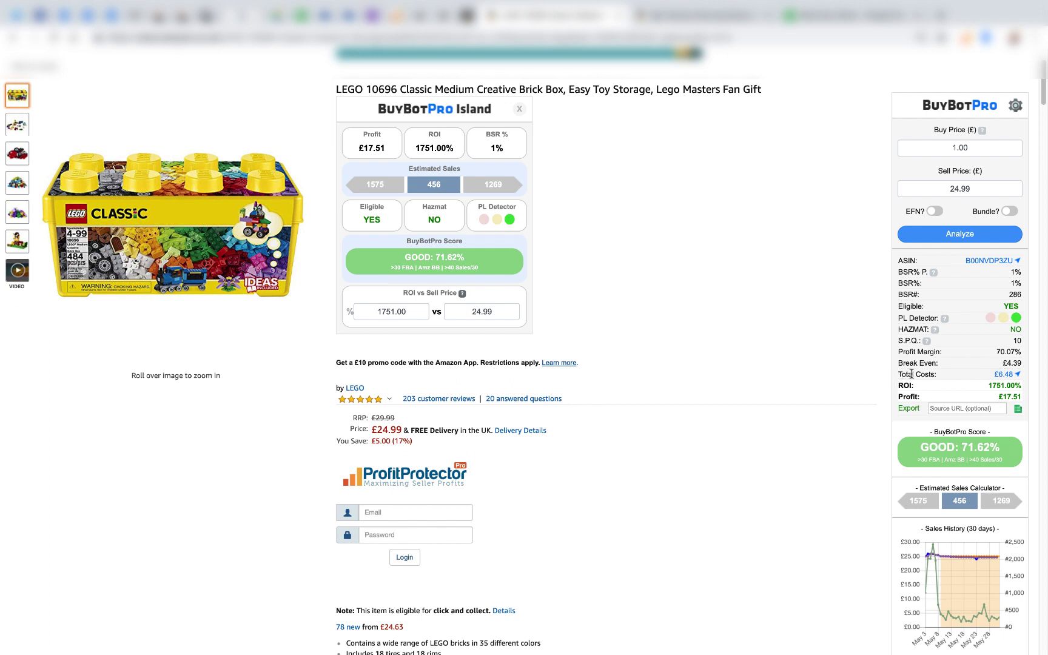
mouse_move(1004, 376)
mouse_move(937, 454)
mouse_move(961, 499)
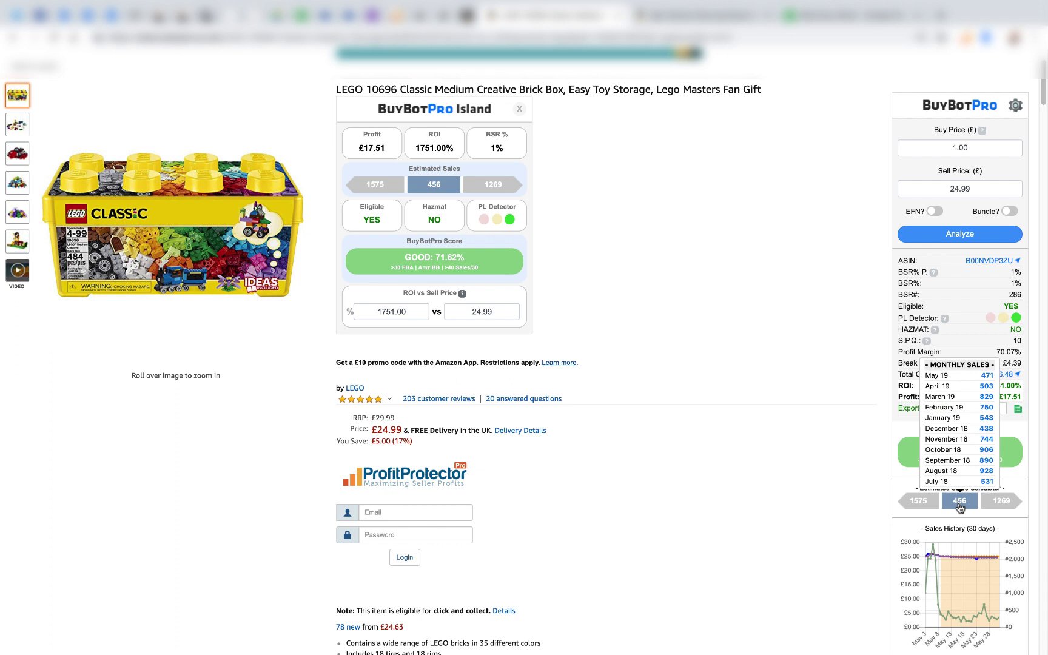
mouse_move(922, 501)
mouse_move(997, 505)
Open the enlarged sales history chart and view it for All Time, 7, 30, 90 and 180 days
scroll(968, 507, down, 2)
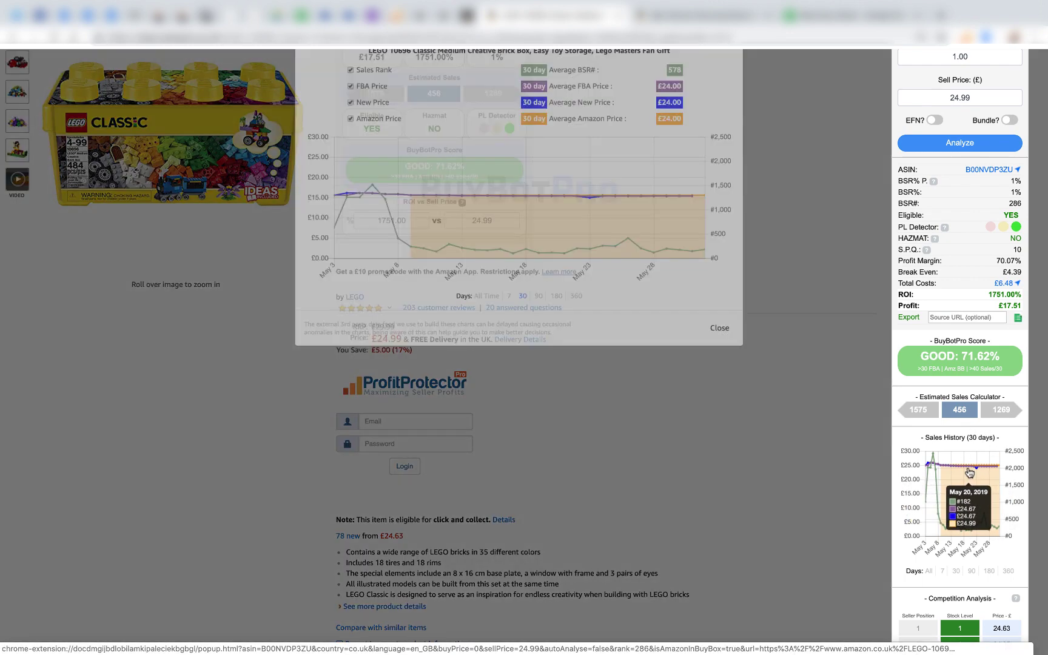
click(971, 476)
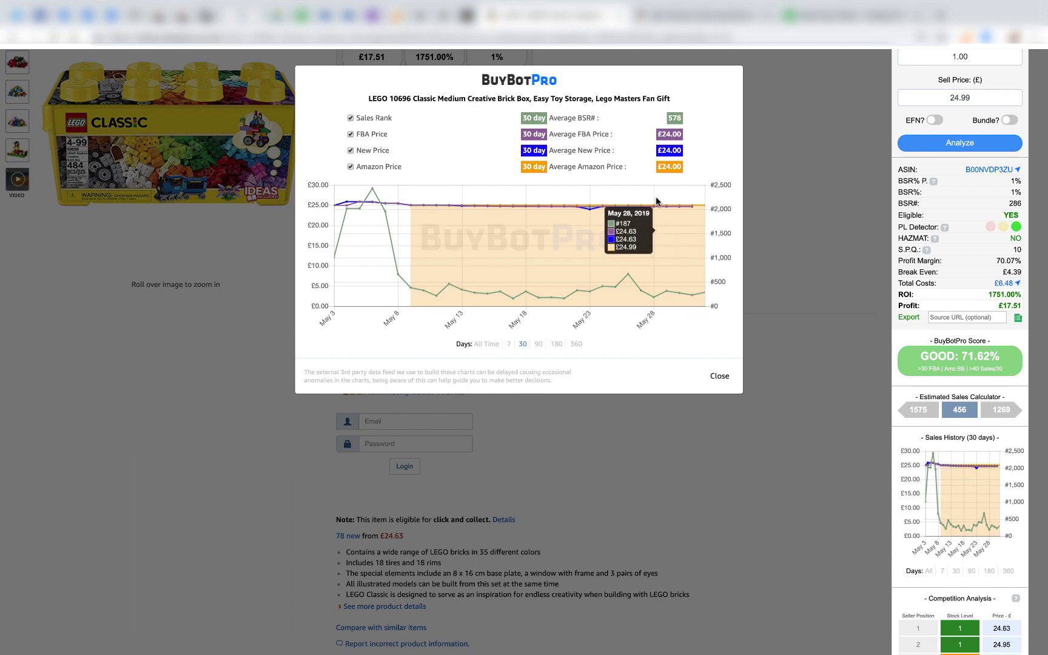
click(487, 345)
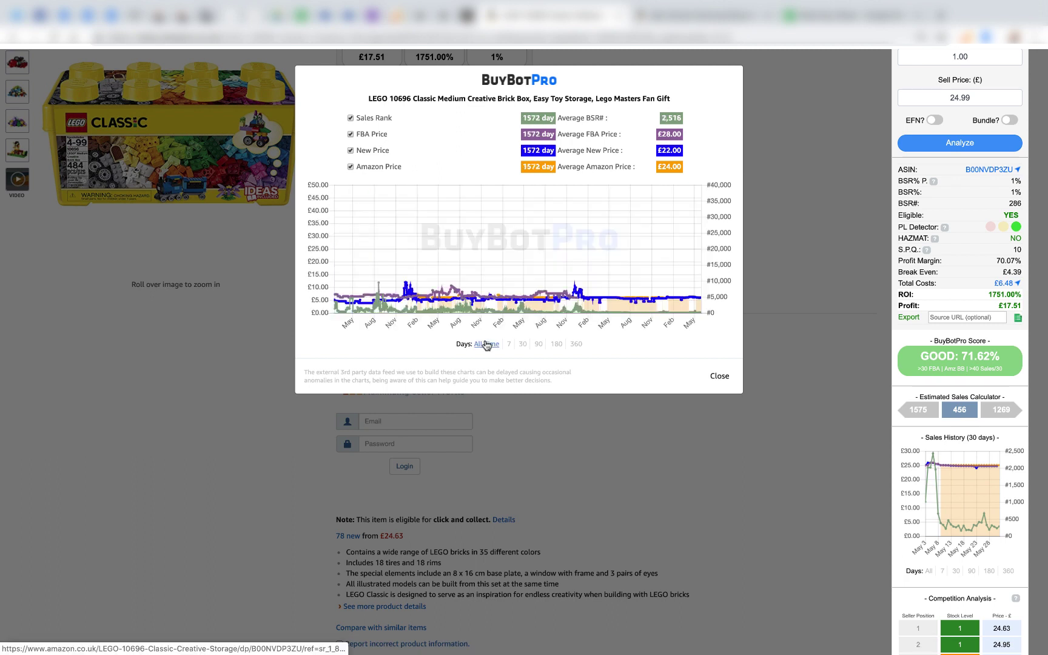
click(510, 345)
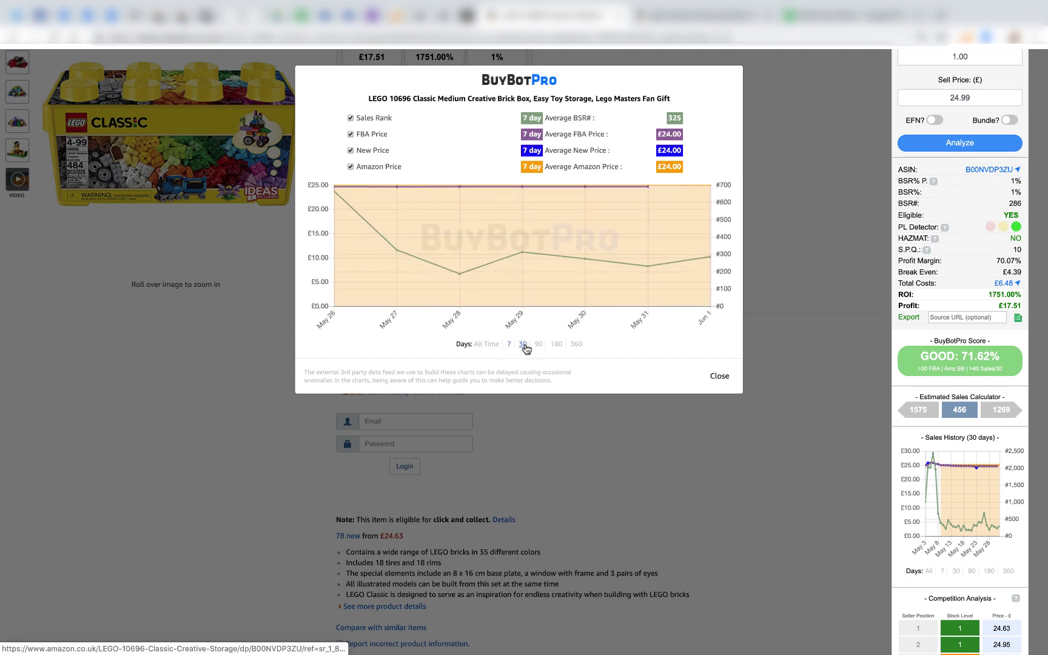
click(524, 344)
click(538, 345)
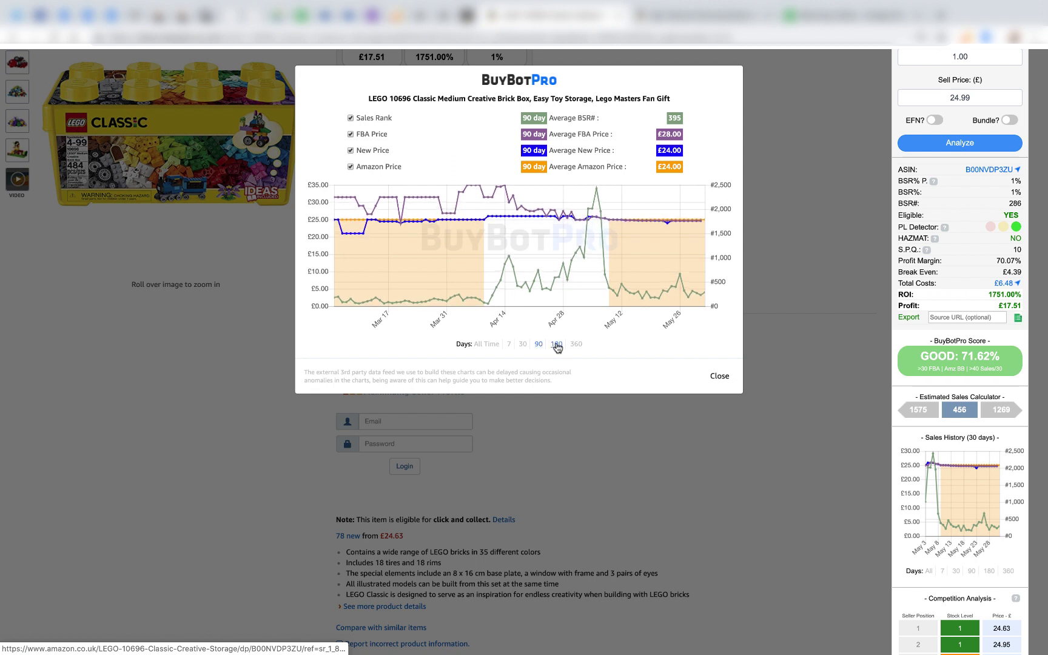
click(556, 344)
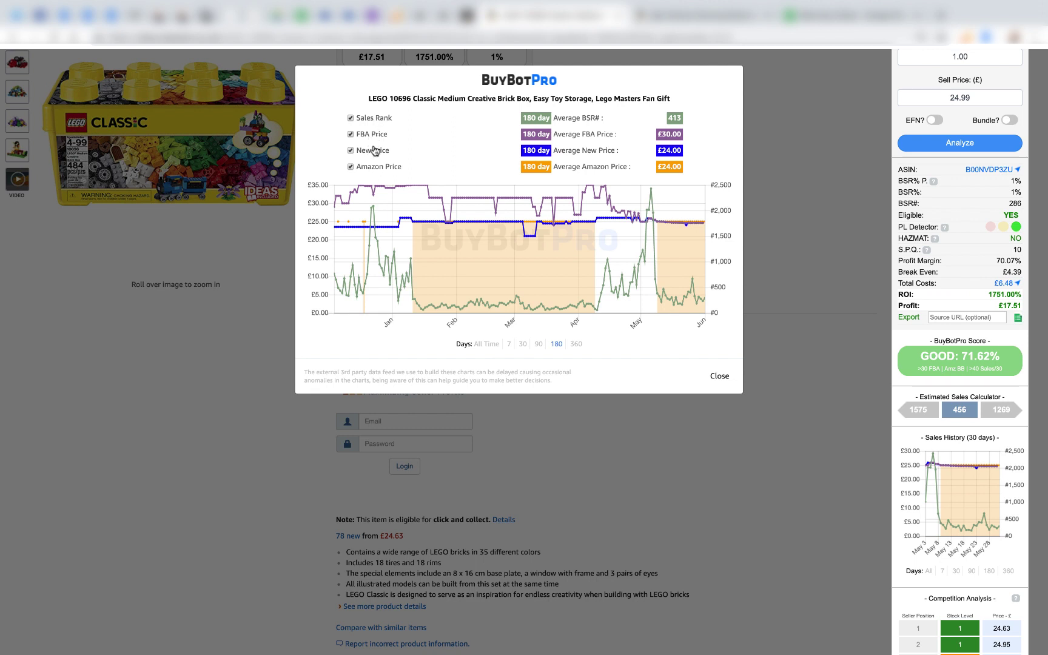
Toggle the New Price series, compare the 90, 180 and 360 day ranges, return to 90 days and close the enlarged chart
click(375, 153)
click(375, 153)
click(538, 345)
click(556, 345)
click(575, 344)
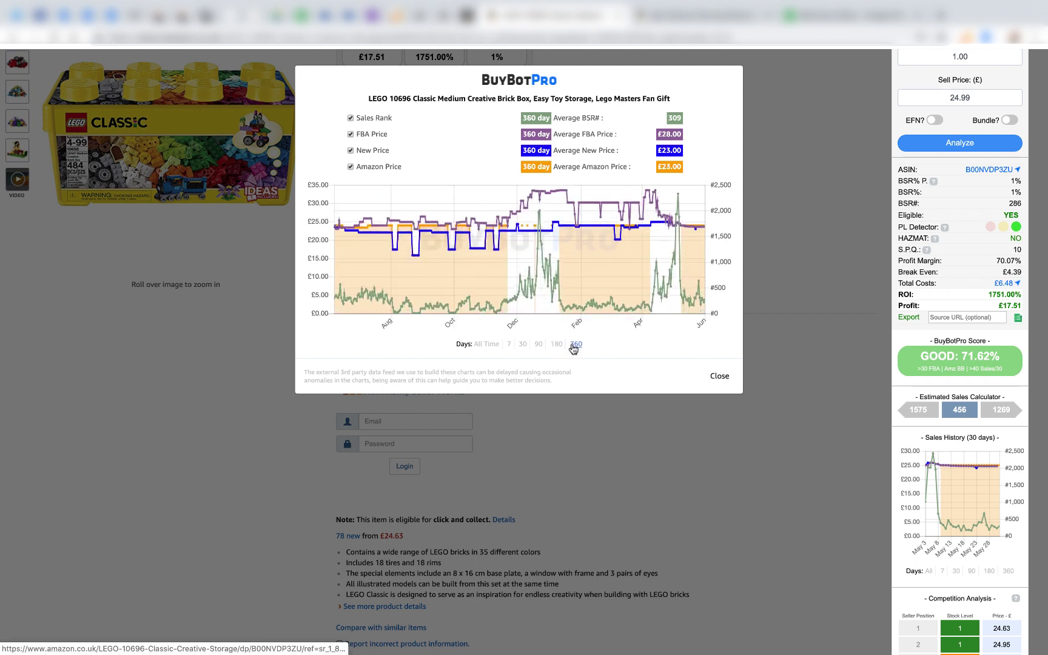
click(545, 344)
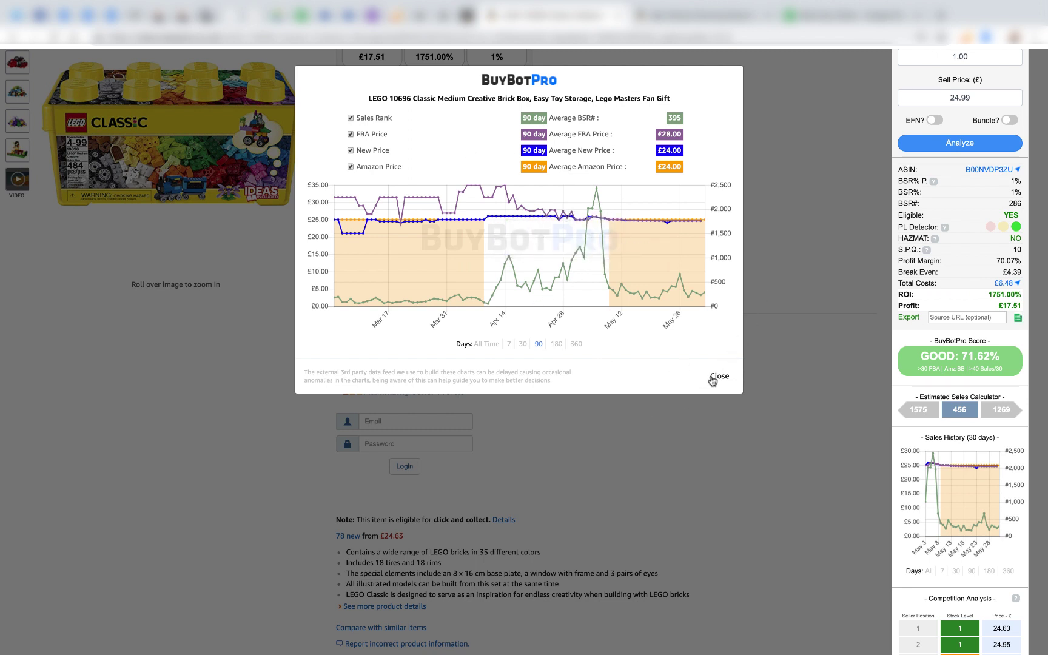
click(772, 236)
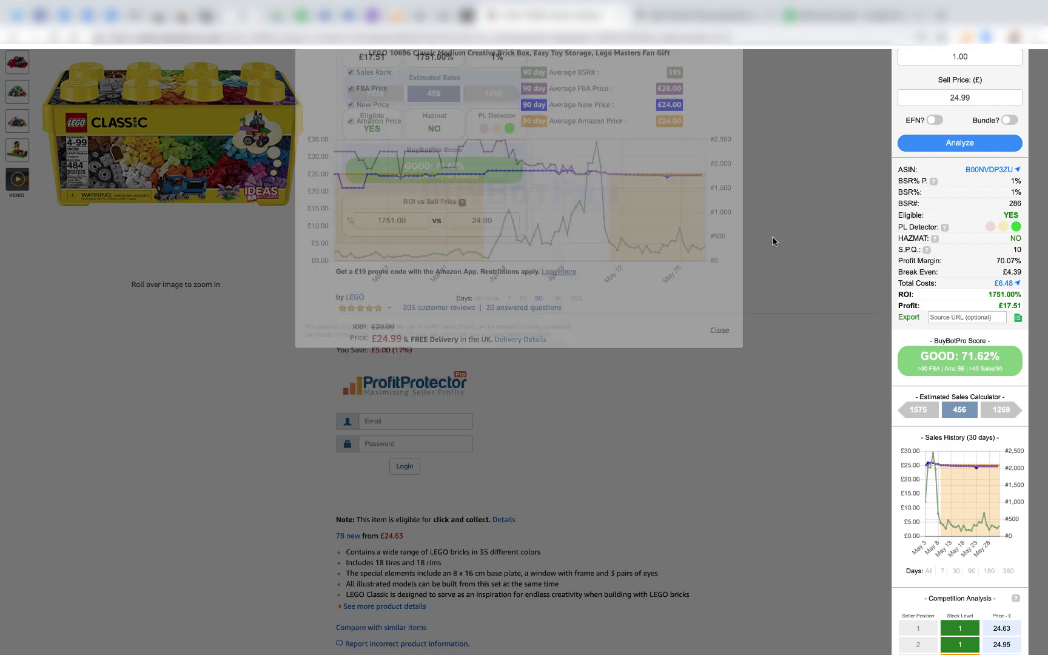
Examine the Competition Analysis, checking each seller's fulfilment type, stock level and price, and the seller totals
scroll(829, 305, down, 5)
scroll(829, 306, down, 2)
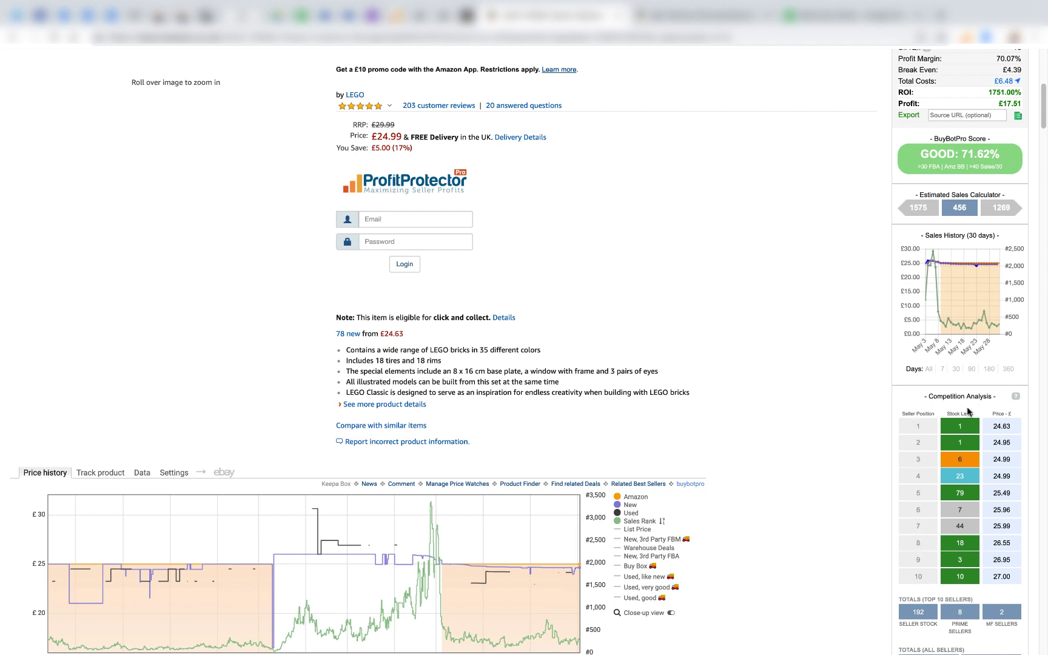
mouse_move(968, 432)
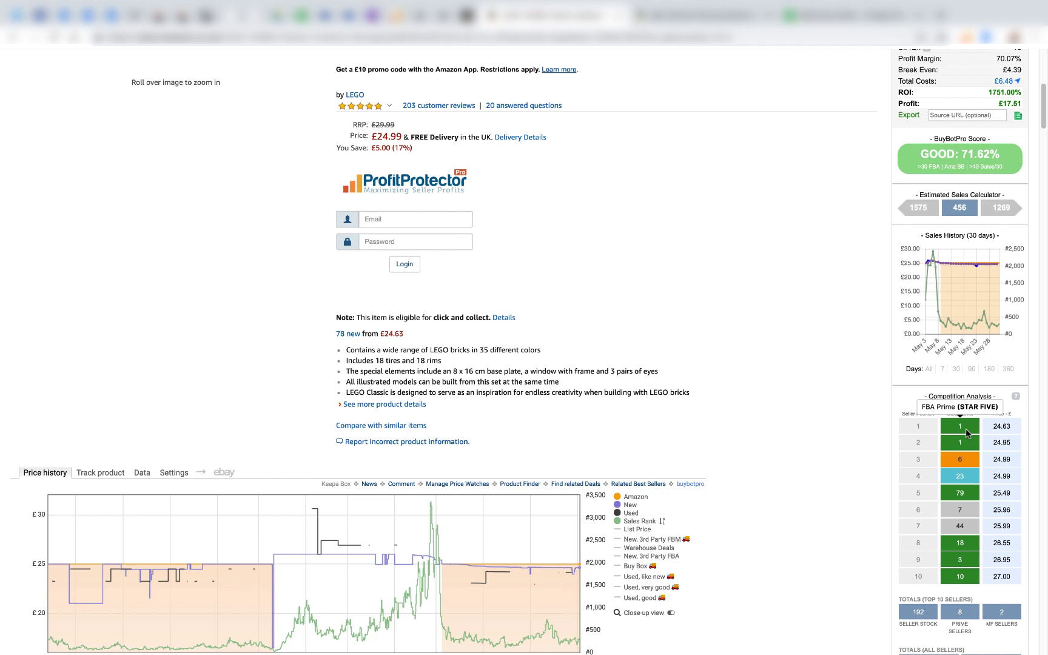
mouse_move(965, 464)
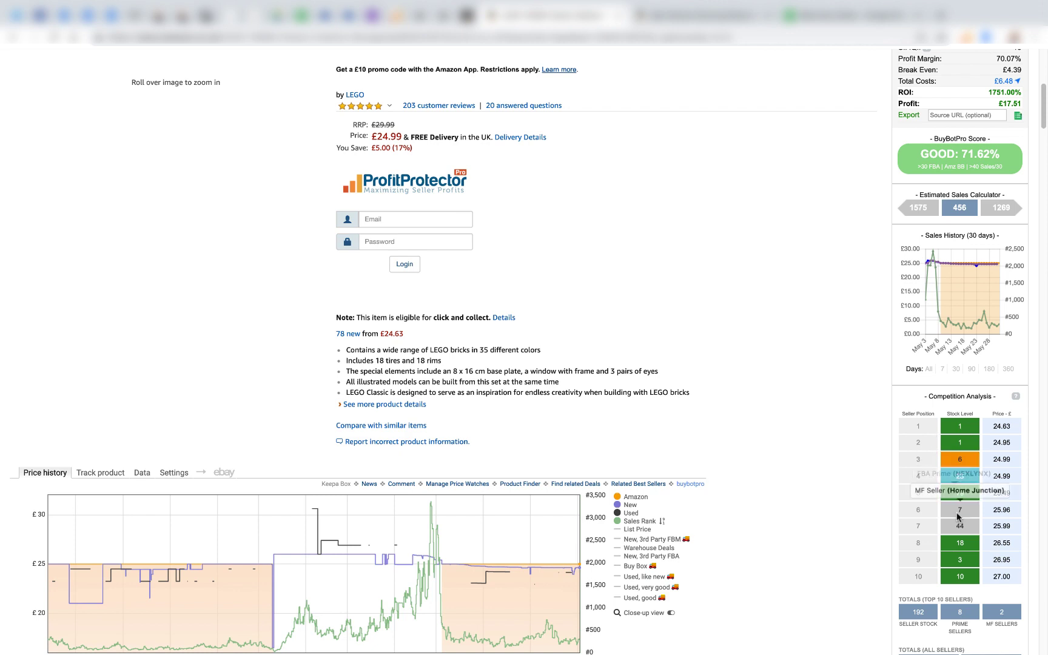
mouse_move(957, 516)
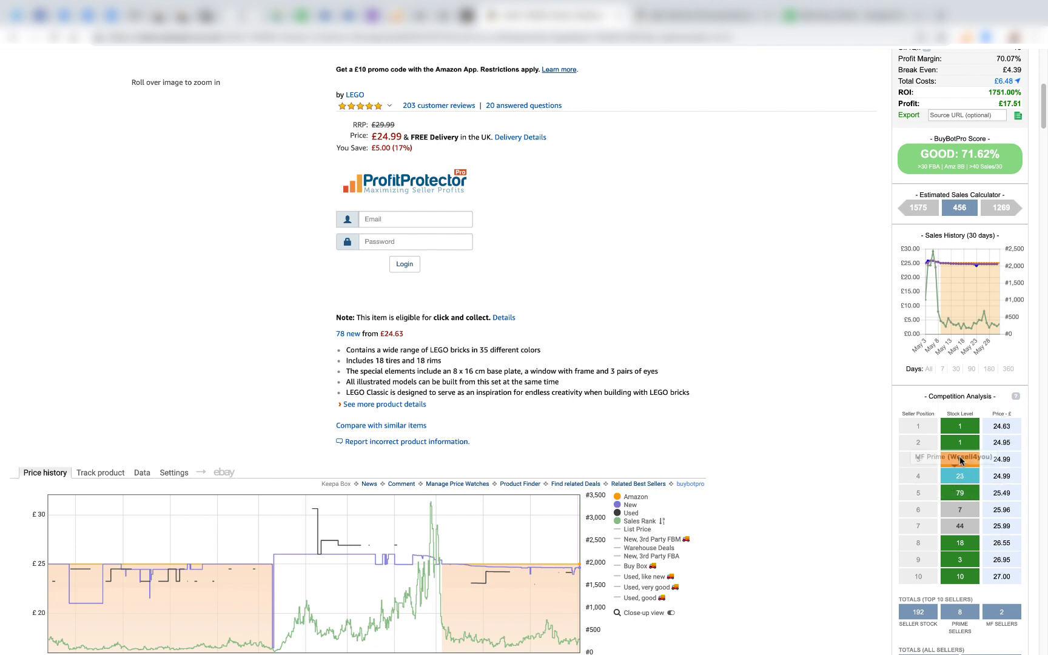
mouse_move(956, 550)
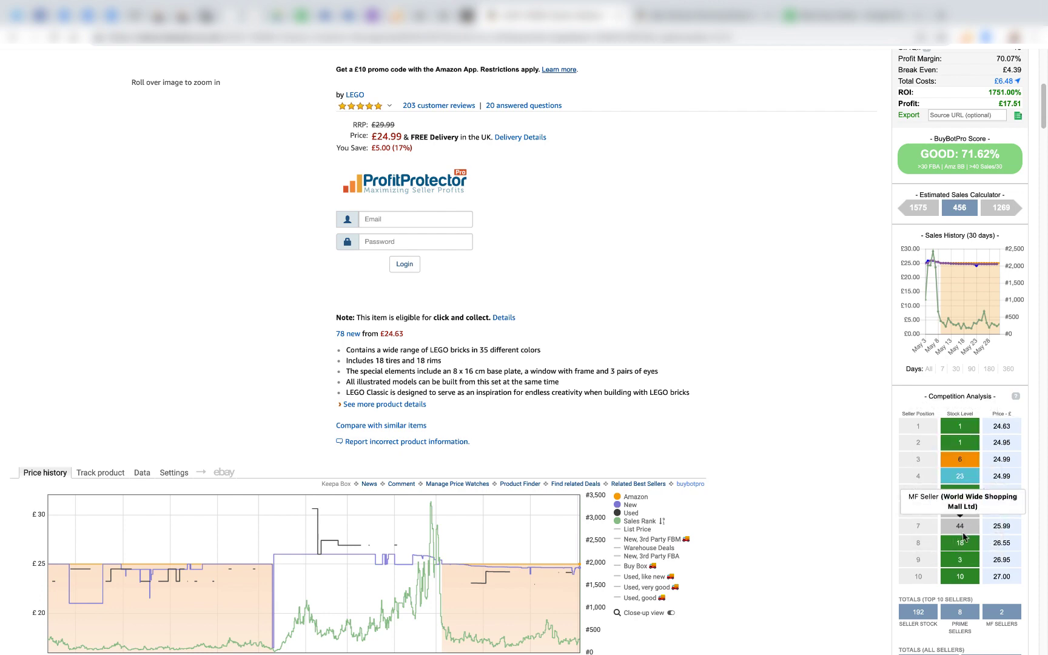
scroll(964, 522, down, 2)
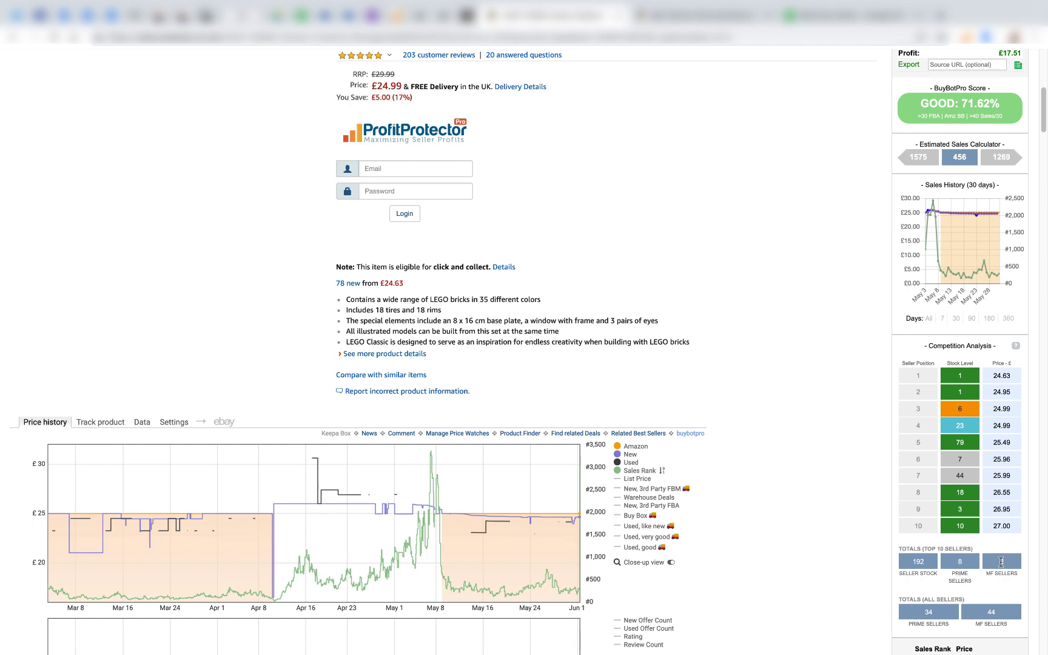
scroll(1002, 562, down, 1)
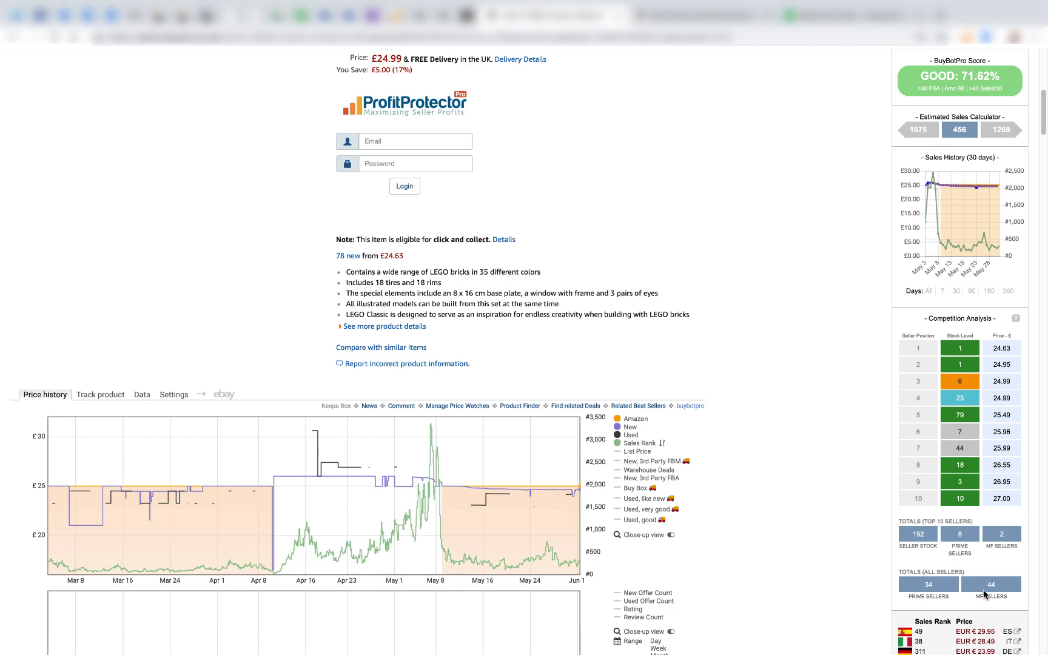
Review the European marketplace ranks and prices, and start the VA Toolbox monitoring timer
scroll(983, 590, down, 3)
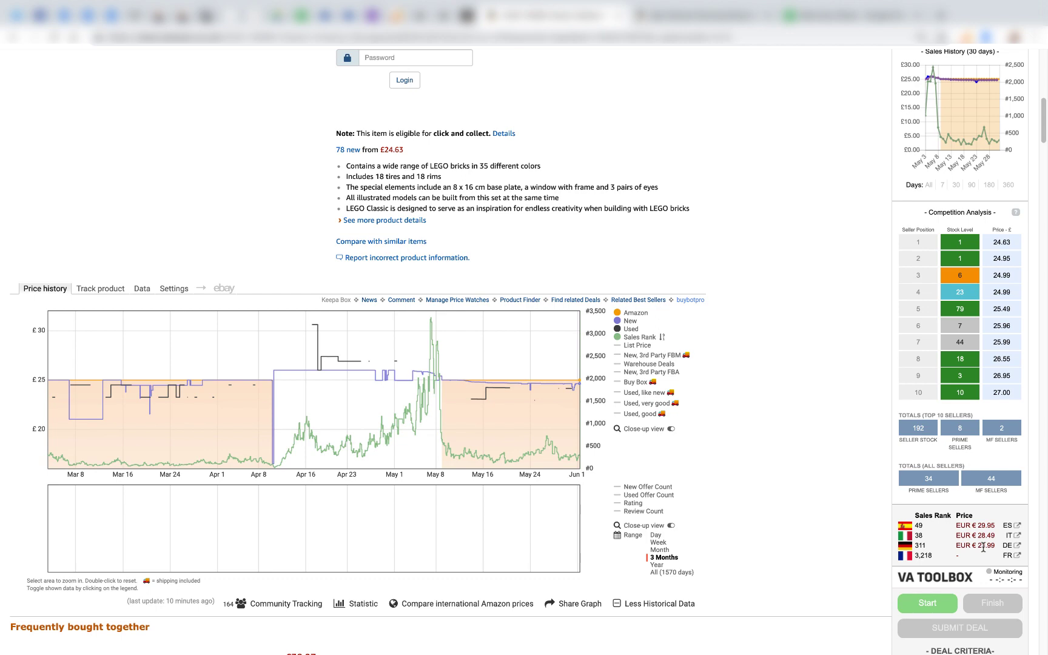
scroll(984, 548, down, 3)
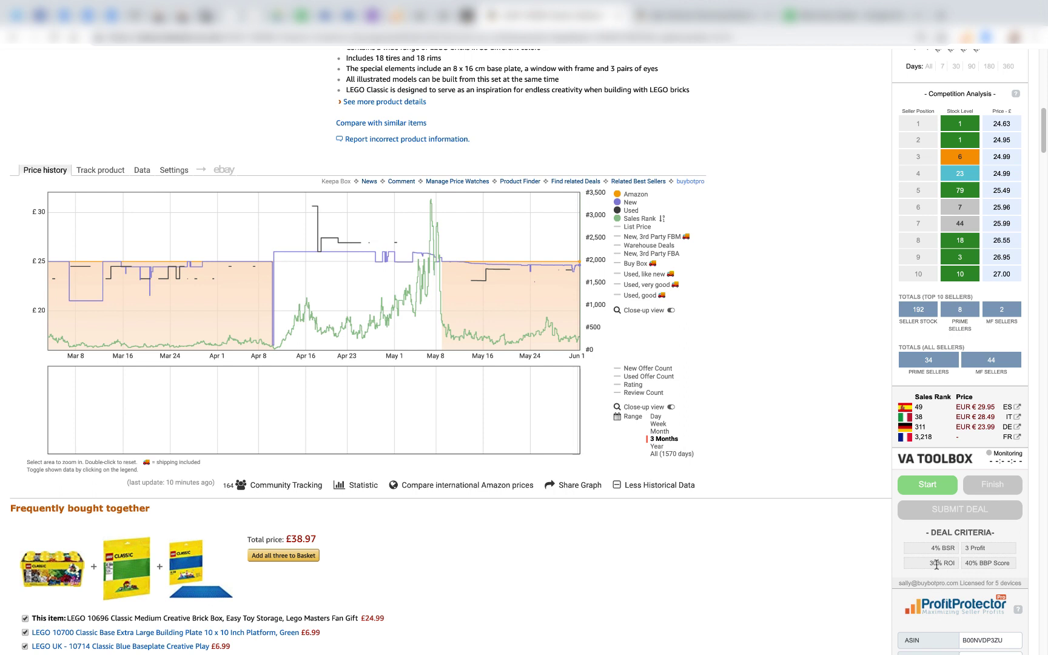
click(936, 490)
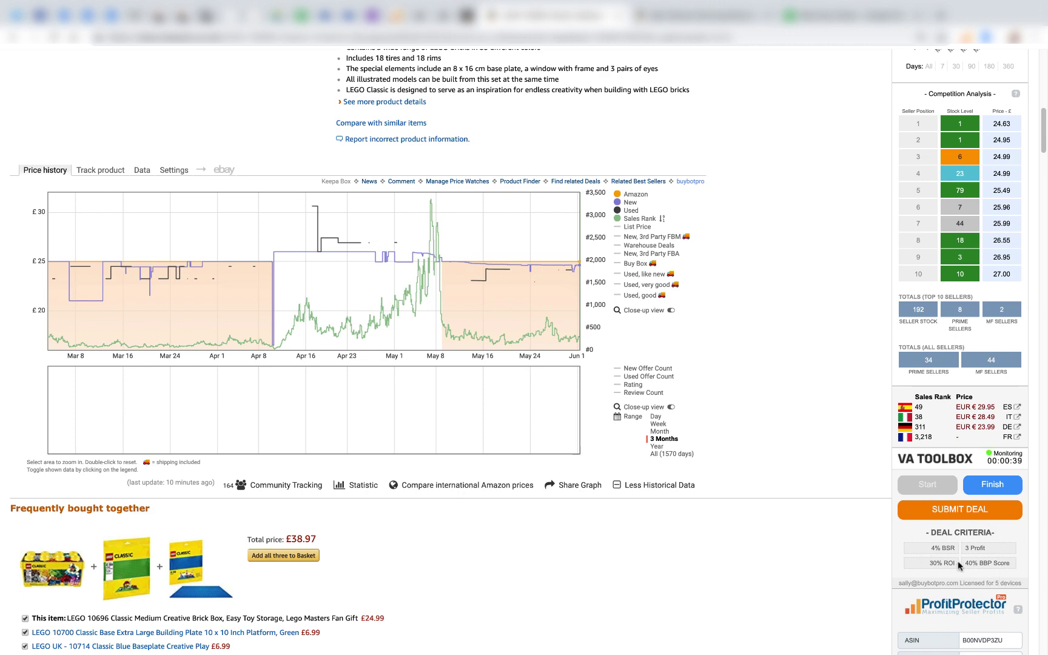
Review the VA Toolbox deal criteria and the ProfitProtector settings, and return to the main analysis results
scroll(971, 549, down, 1)
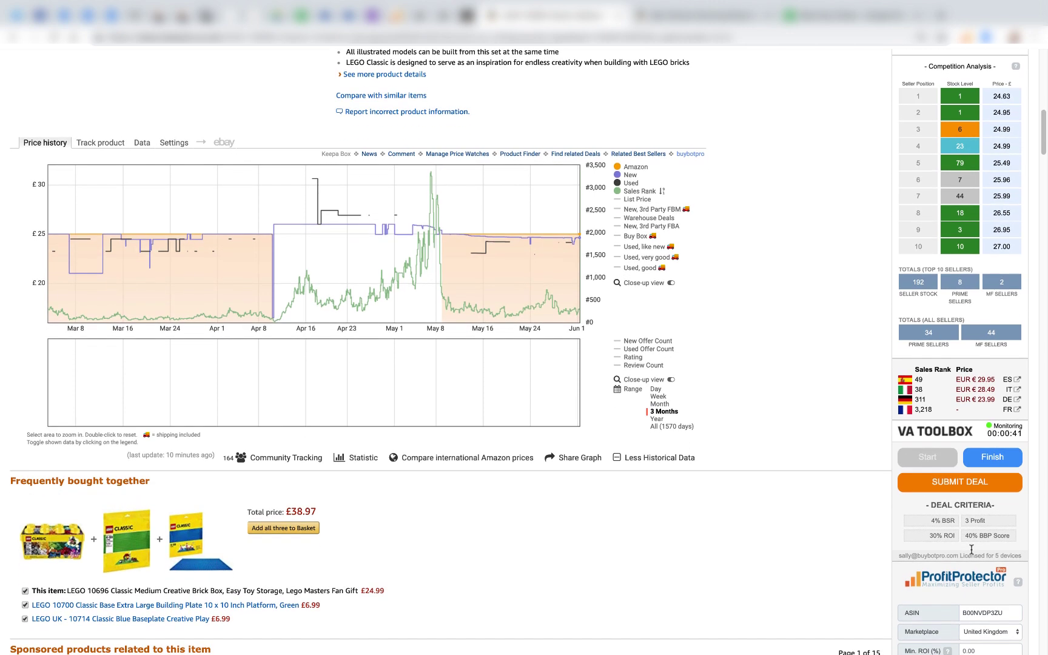
scroll(972, 550, down, 1)
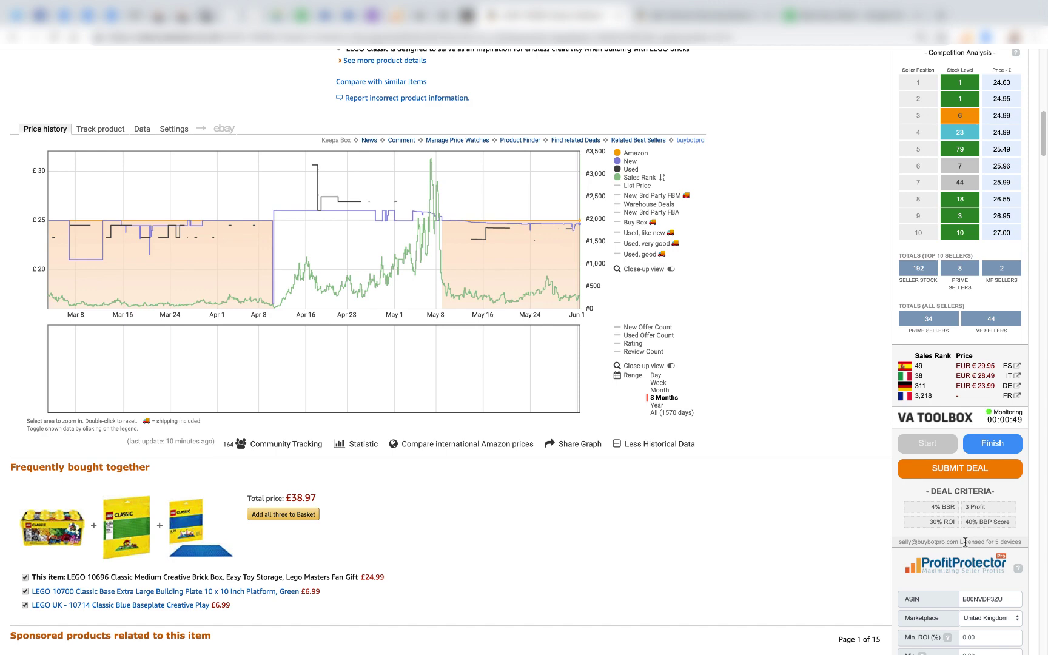
scroll(965, 542, down, 1)
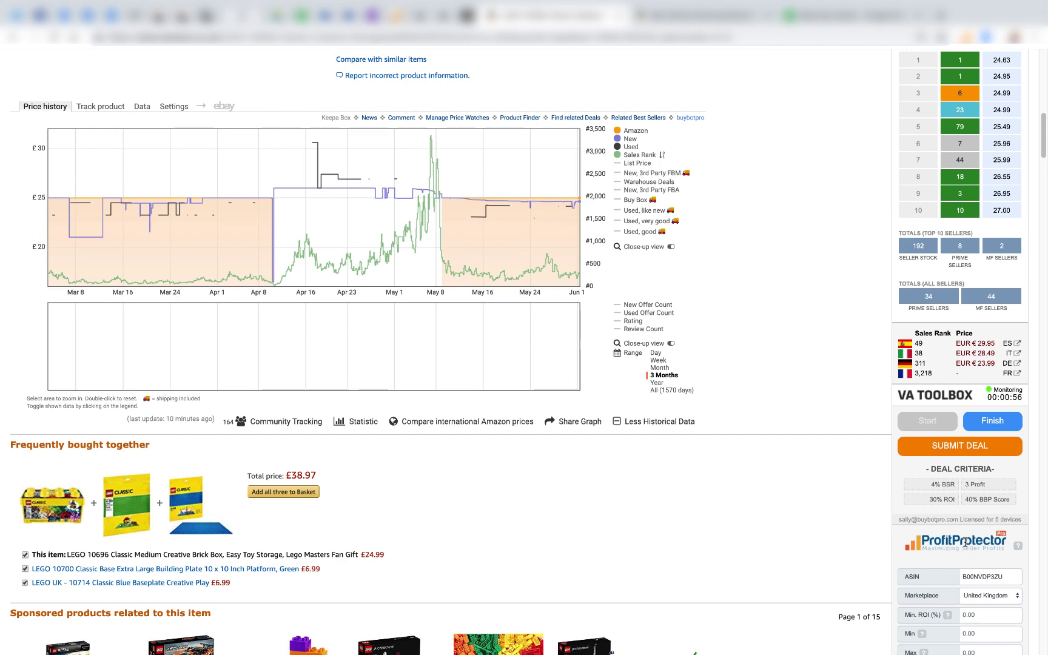
scroll(961, 549, down, 4)
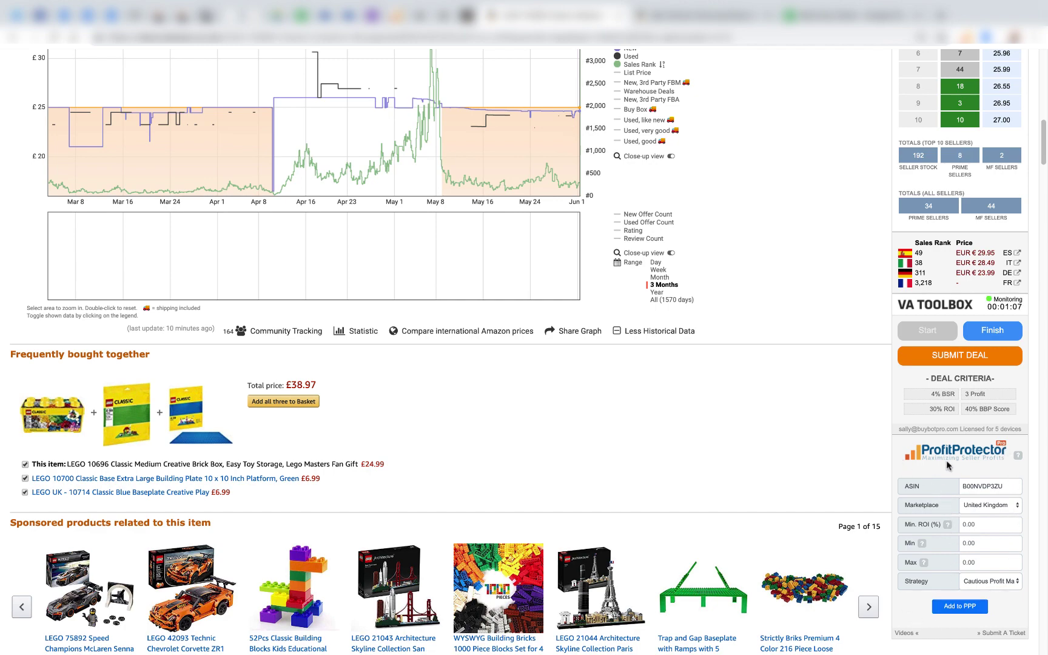
scroll(949, 464, up, 5)
scroll(948, 465, up, 6)
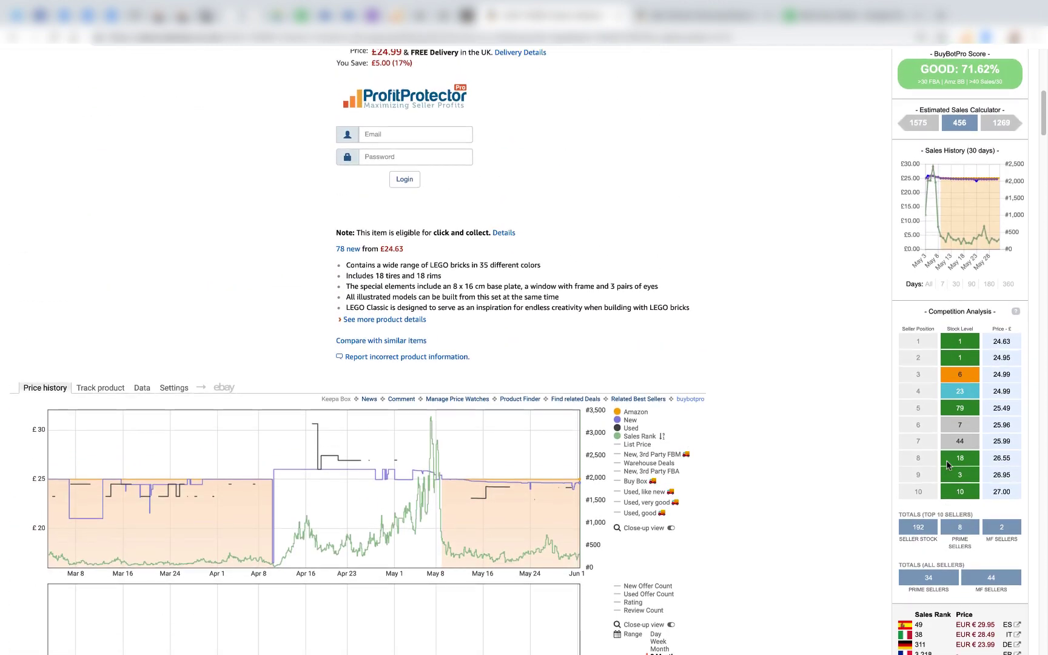
scroll(947, 459, up, 1)
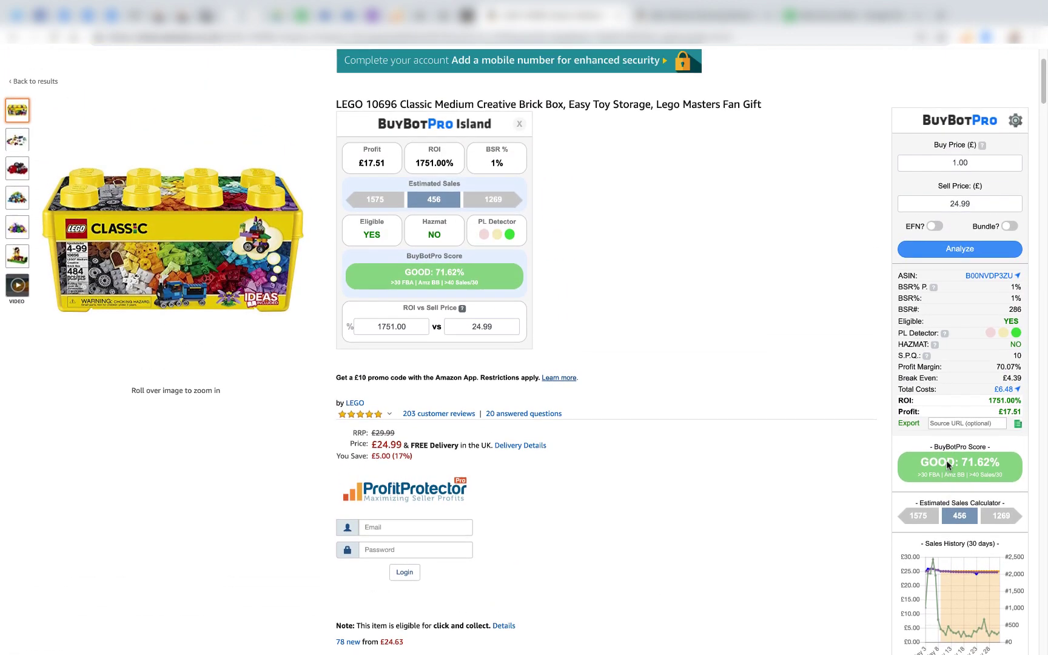
Review the preparation fee, bundle fee, extra fee and Google Sheets ID settings, and return to the analysis results
click(1017, 120)
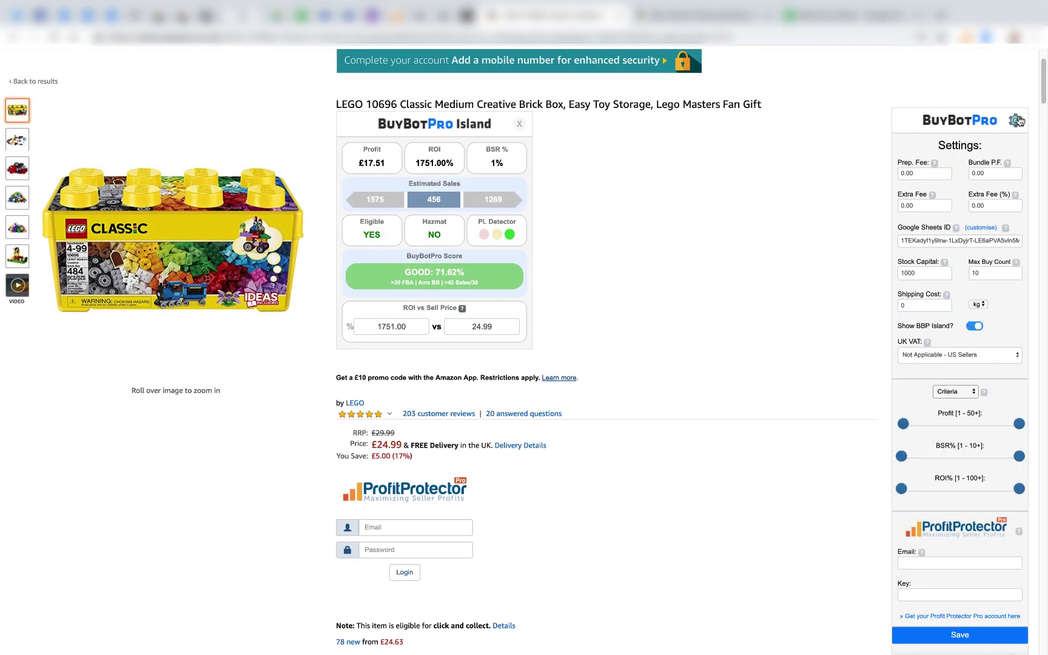
click(916, 173)
click(996, 170)
click(1015, 121)
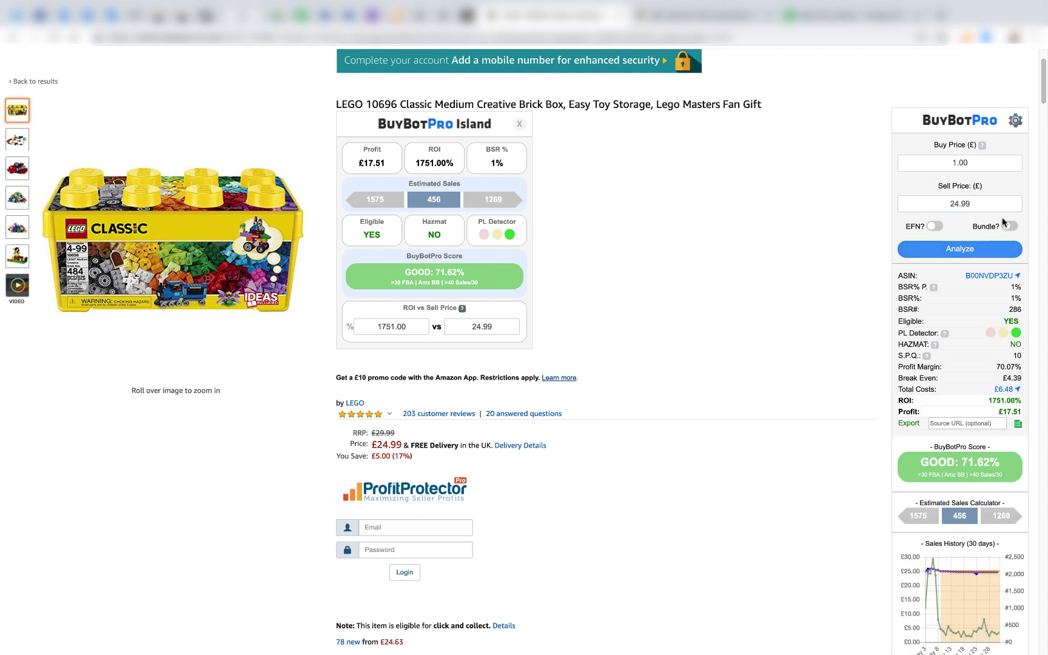
click(1015, 125)
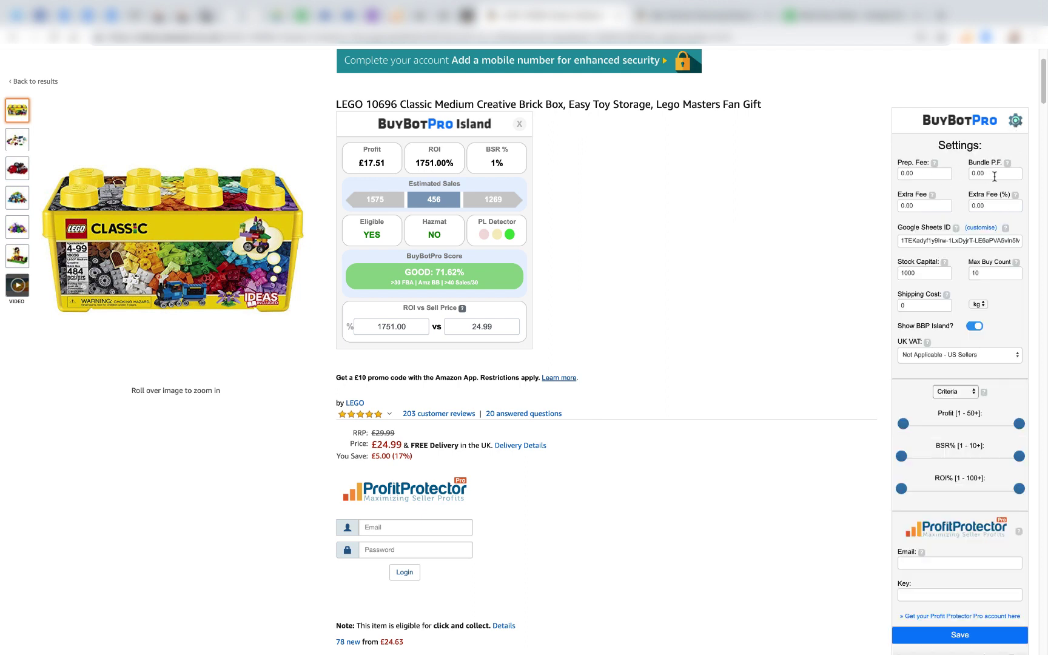
click(1016, 125)
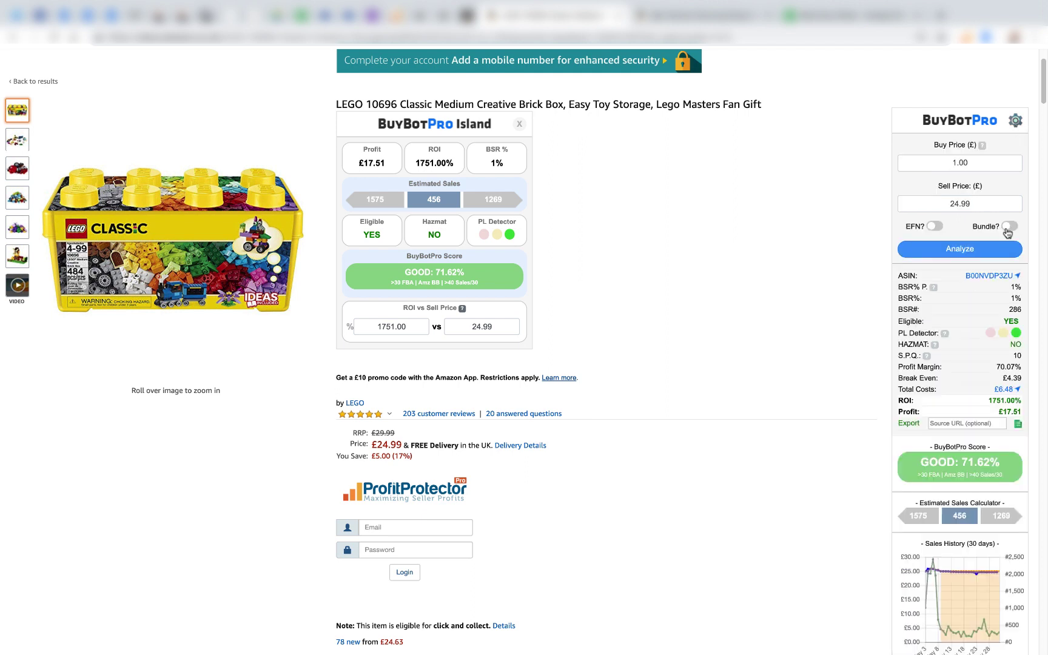
click(1015, 125)
click(904, 173)
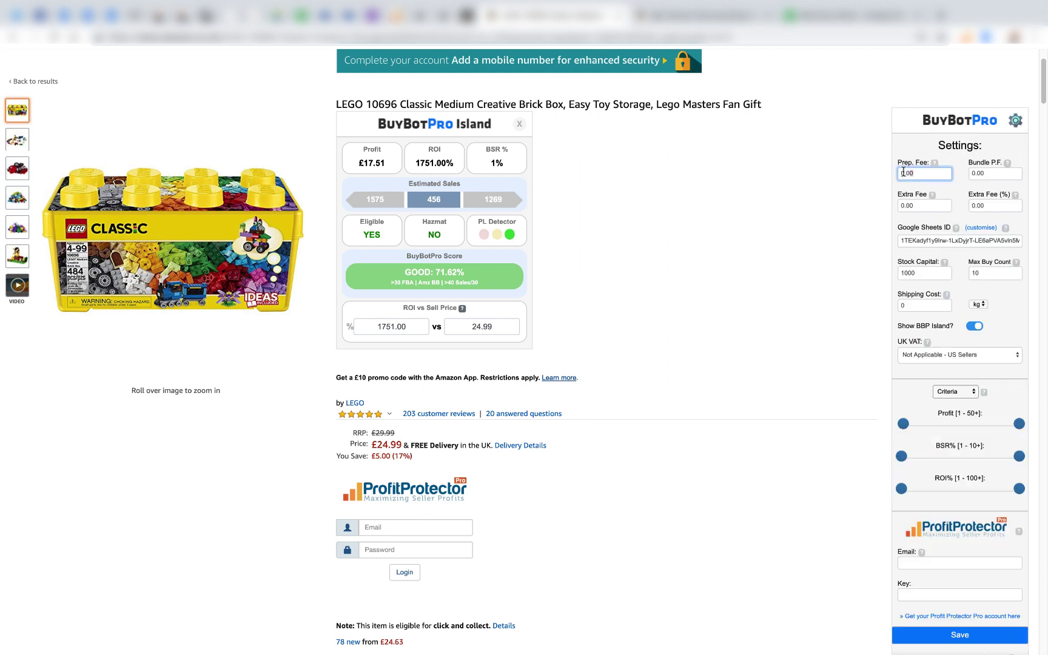
drag(904, 173, 900, 173)
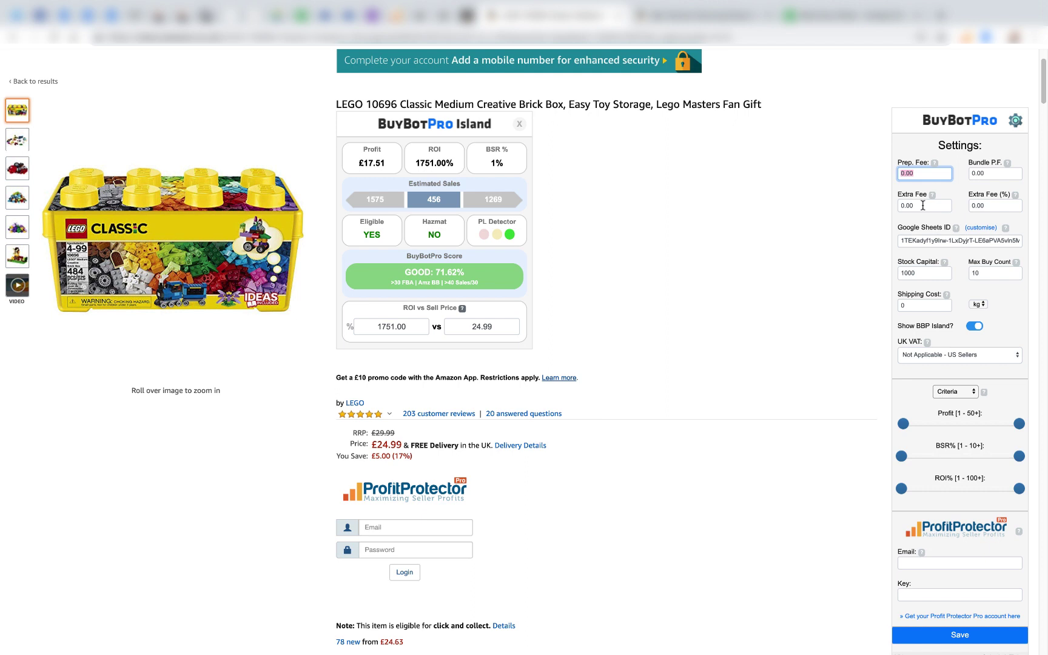
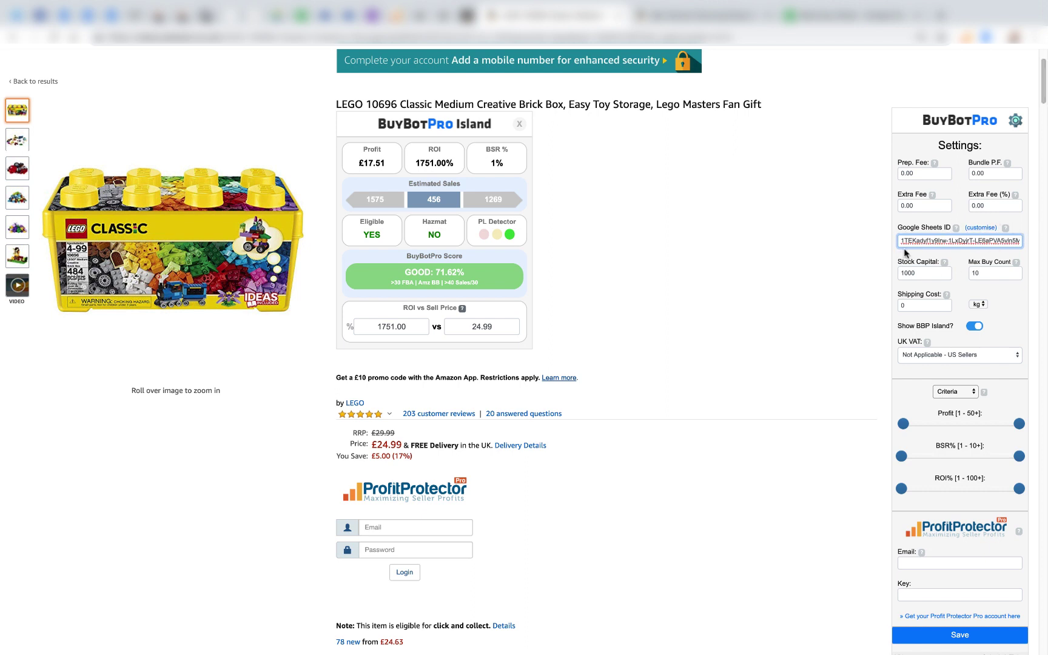
click(1014, 122)
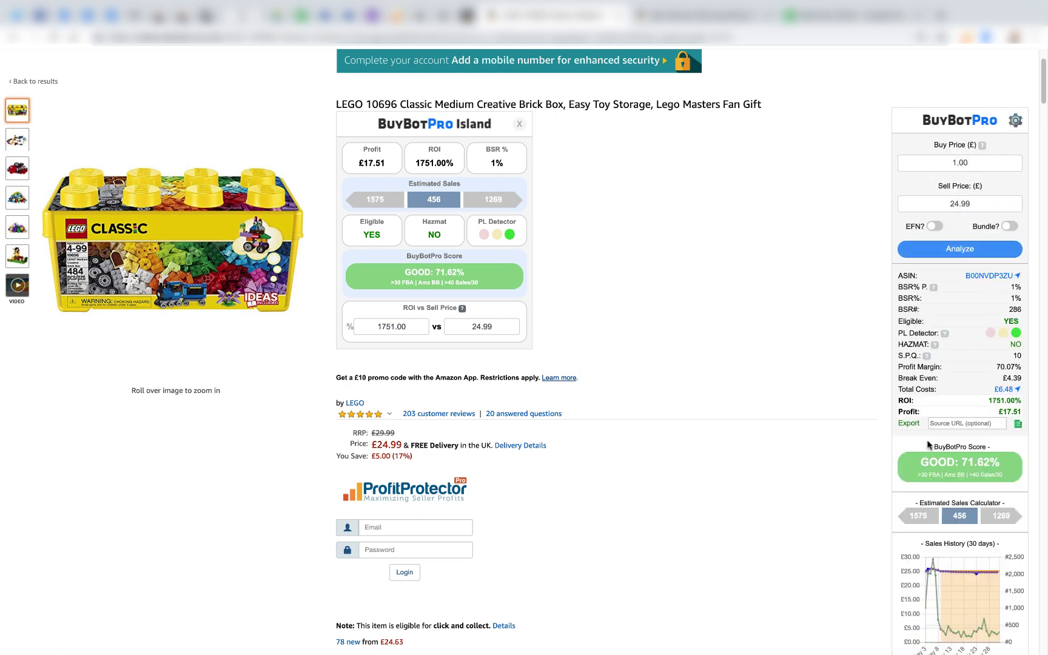
Export the analysis to the Google Sheet, check the exported row in Blank Buy Sheet and return to the product page
click(1018, 427)
click(823, 15)
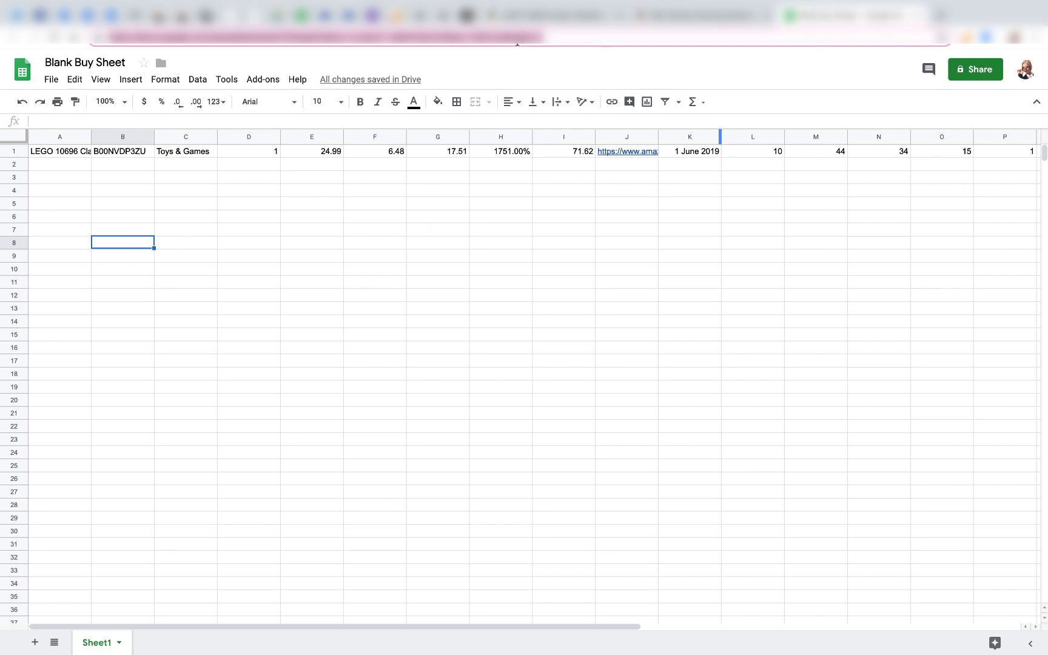
click(542, 16)
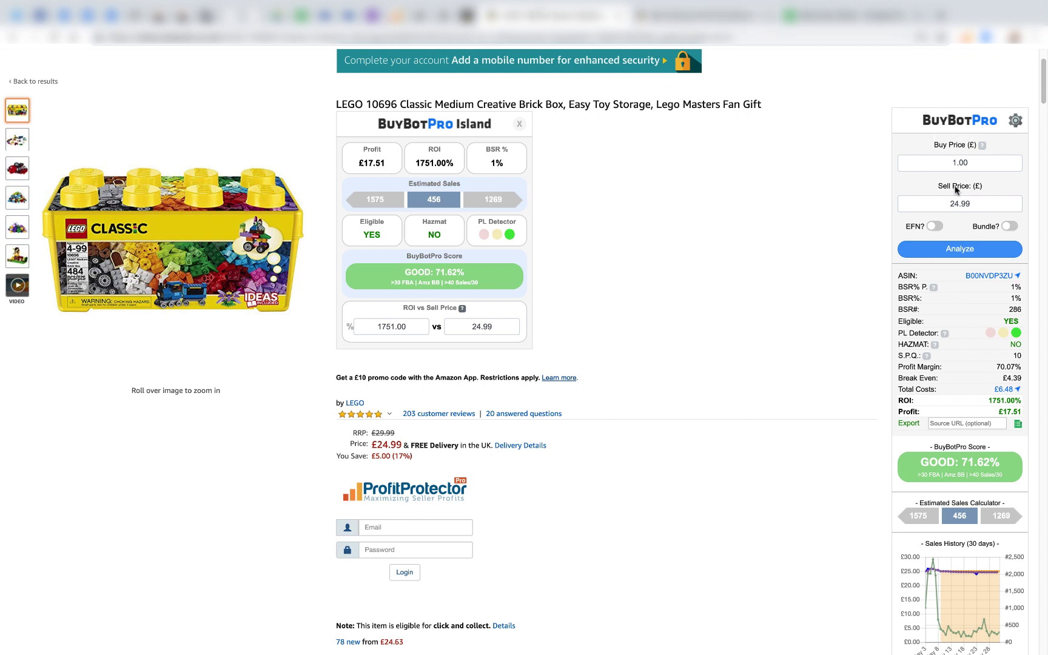
Customise the Google Sheets export so Product Name goes to column B and ASIN to column A, and save the settings
click(1015, 120)
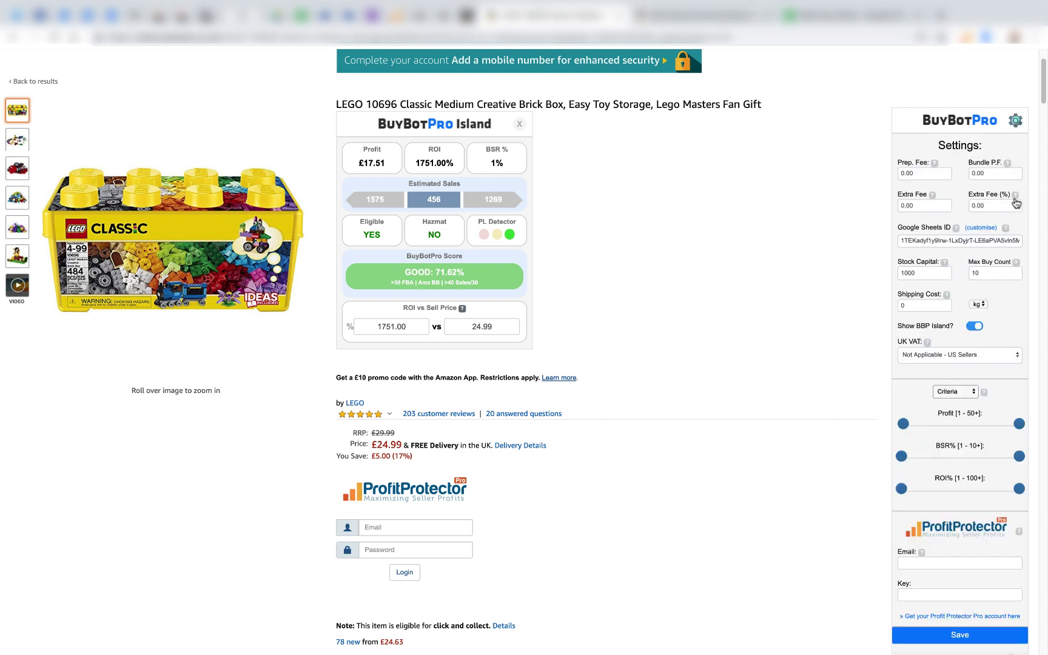
click(973, 228)
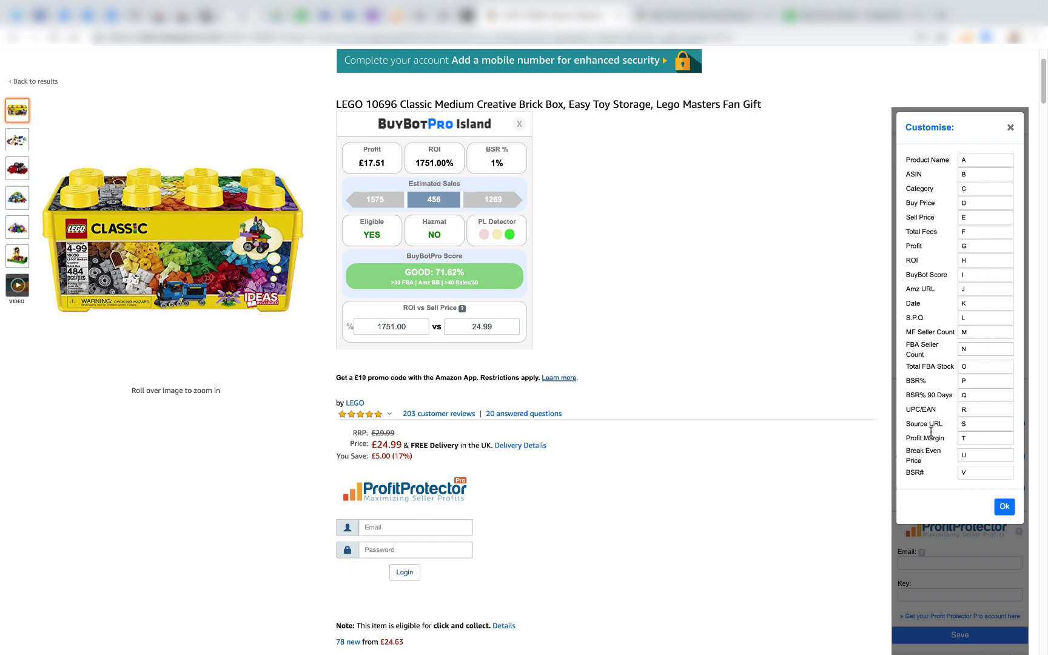
click(865, 22)
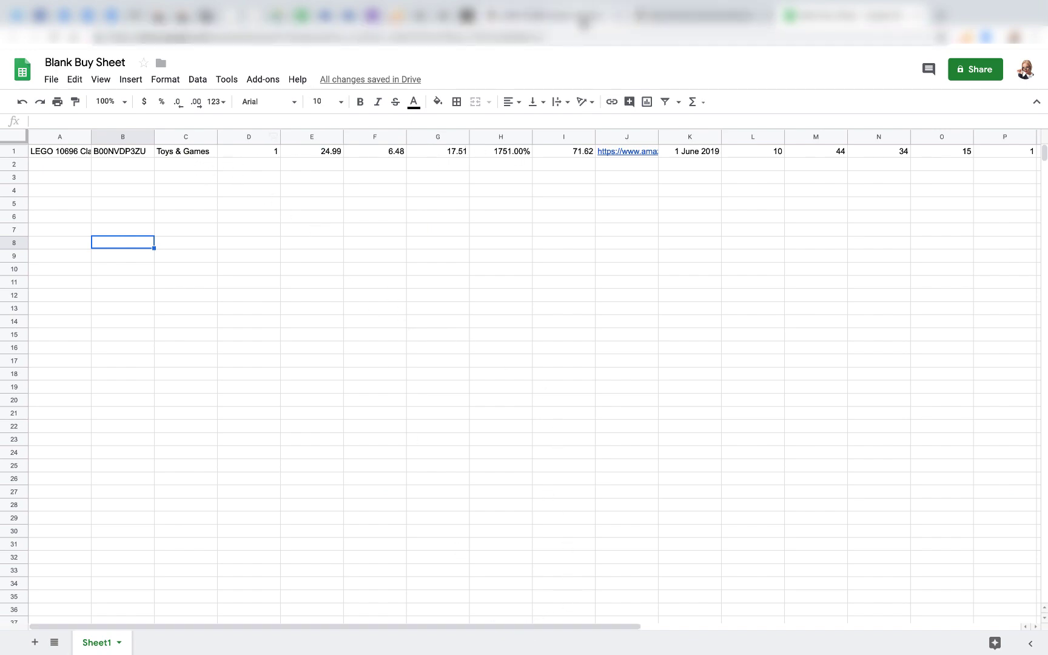
click(586, 19)
click(975, 159)
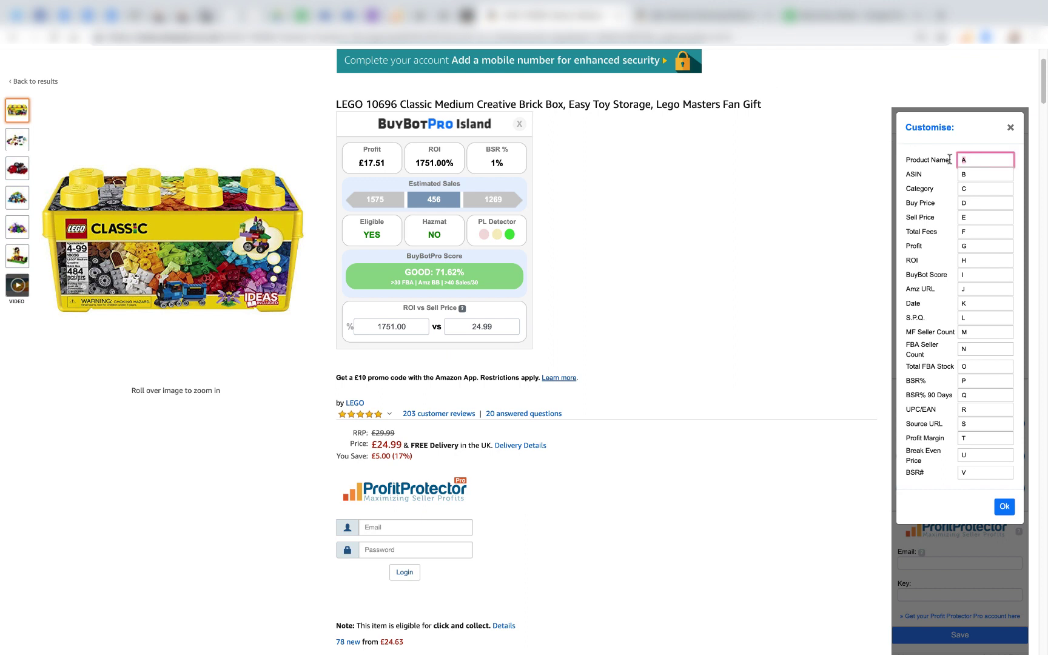
text(B)
click(981, 174)
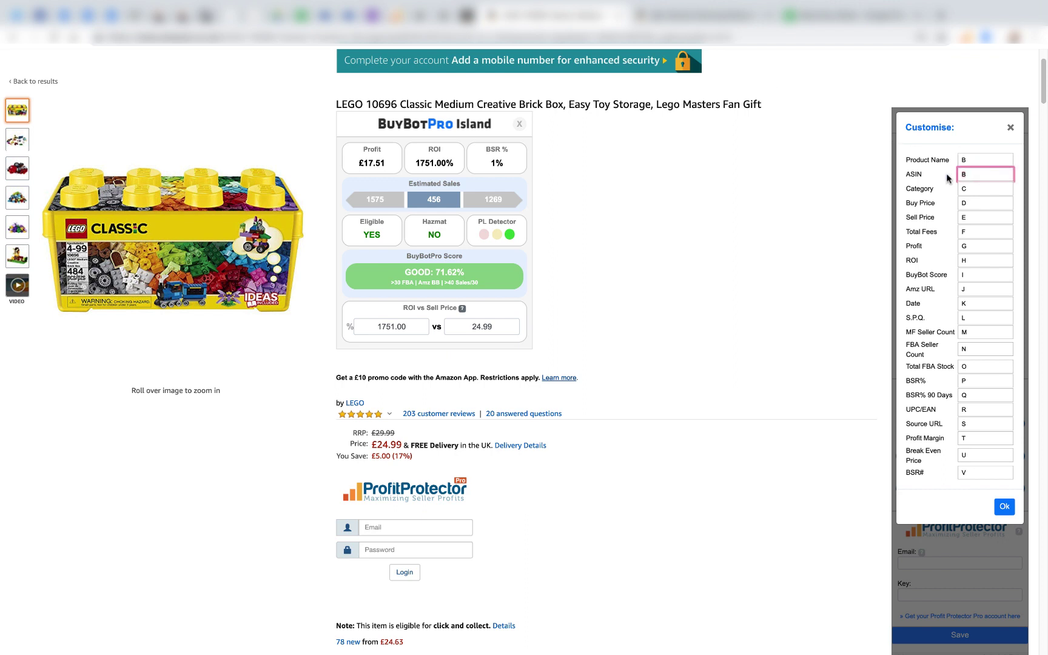
click(1004, 507)
click(971, 632)
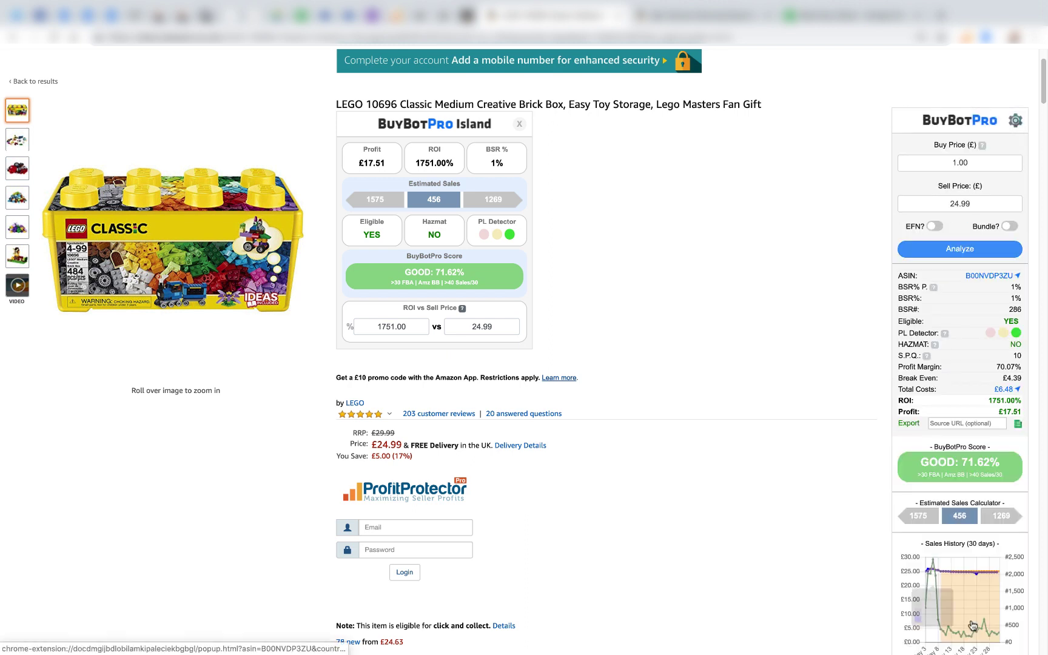
Export the product again with the customised columns, compare the rows in Blank Buy Sheet and return to the product page
click(1018, 425)
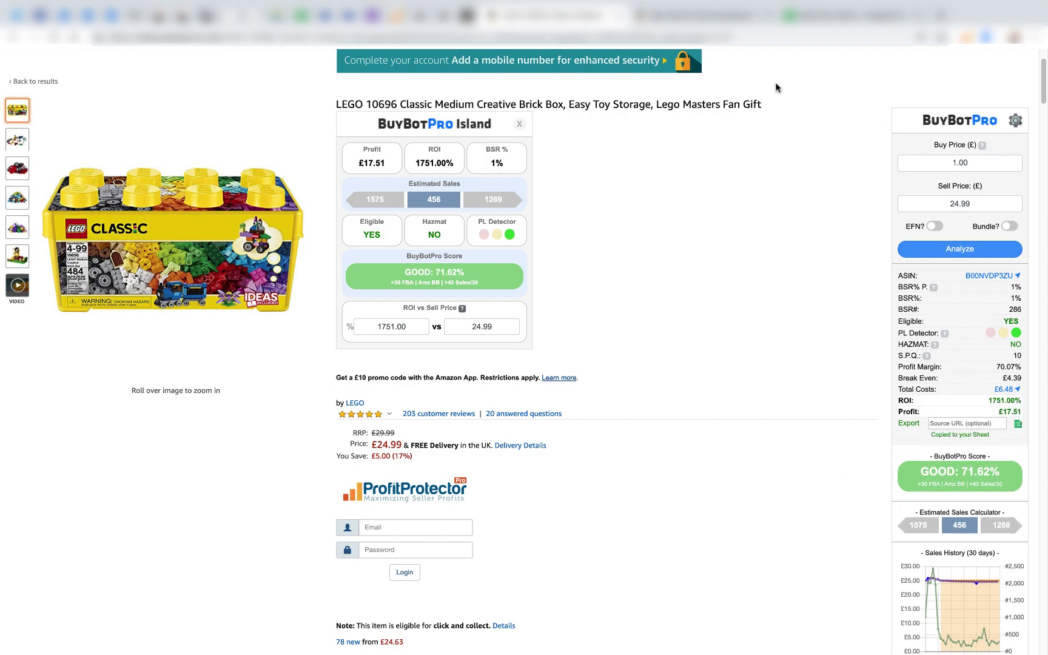
key(ctrl+Tab)
key(ctrl+Tab)
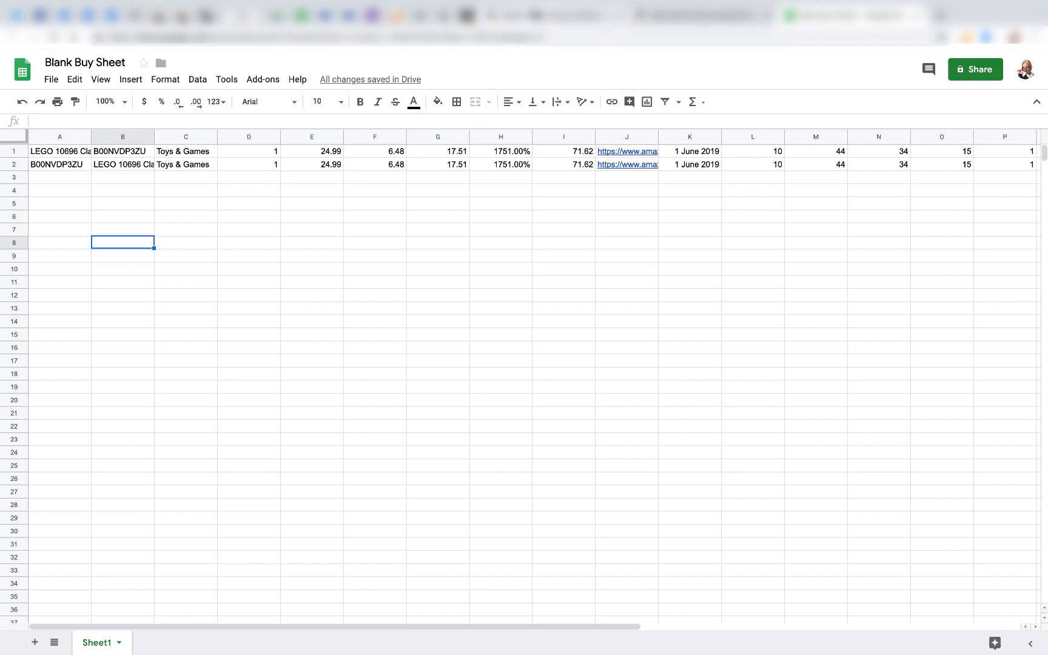
click(527, 16)
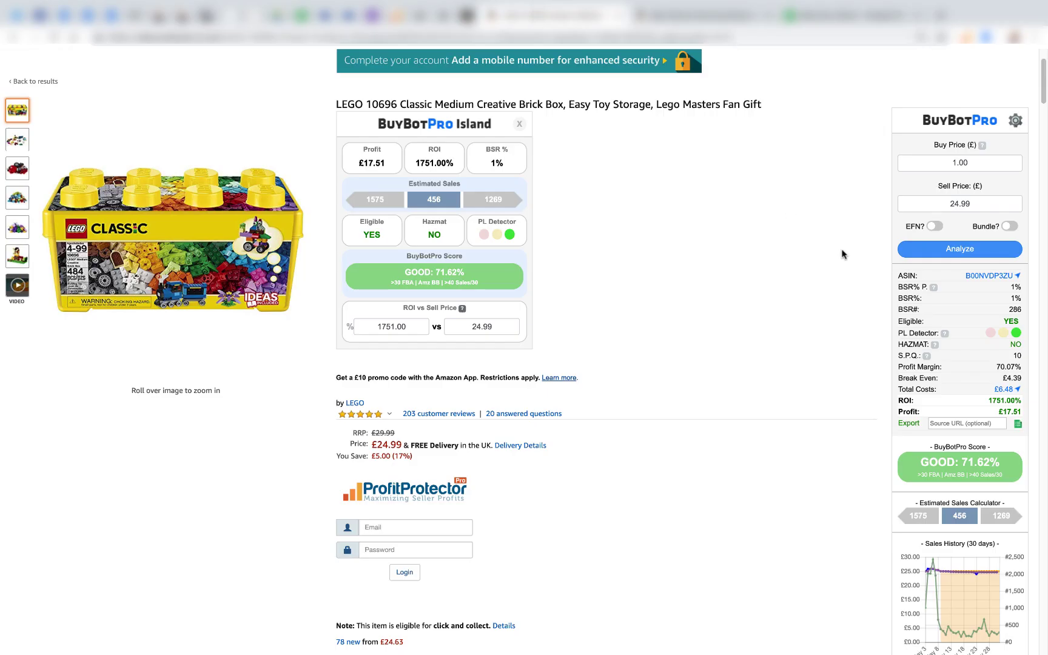
Review the Stock Capital and Max Buy Count settings, and read the explanation of S.P.Q. in the results
click(1017, 120)
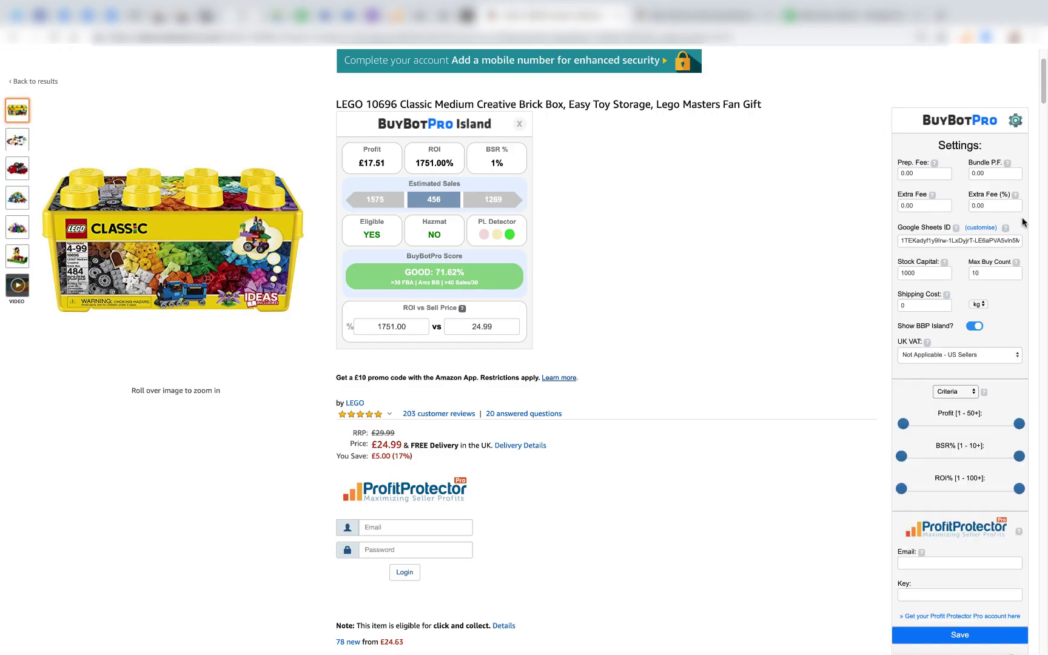
click(928, 276)
click(1016, 120)
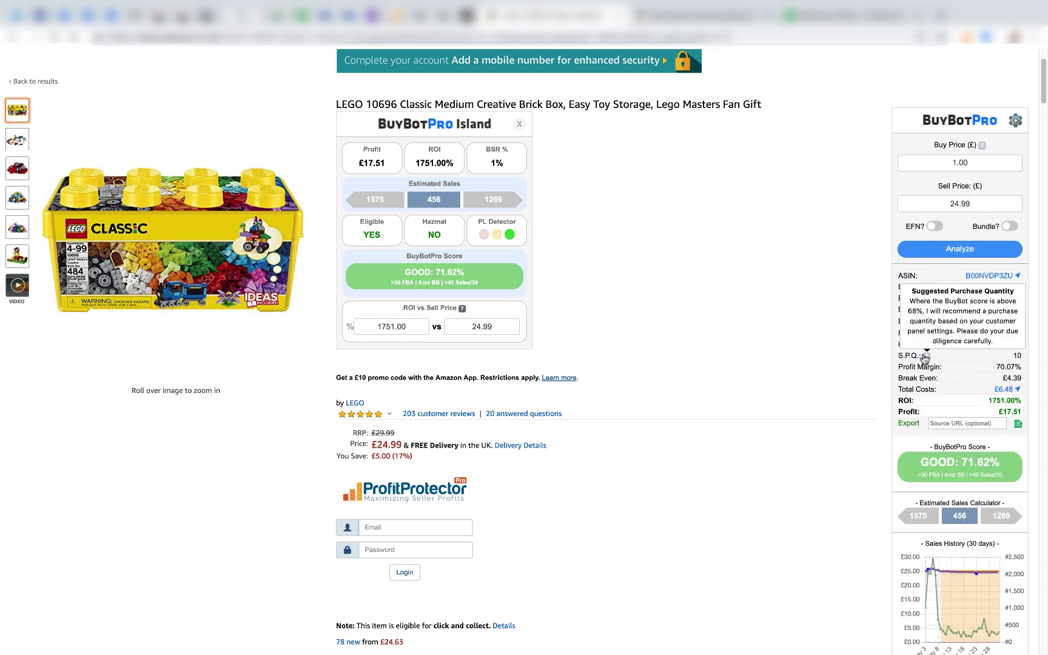
click(1016, 120)
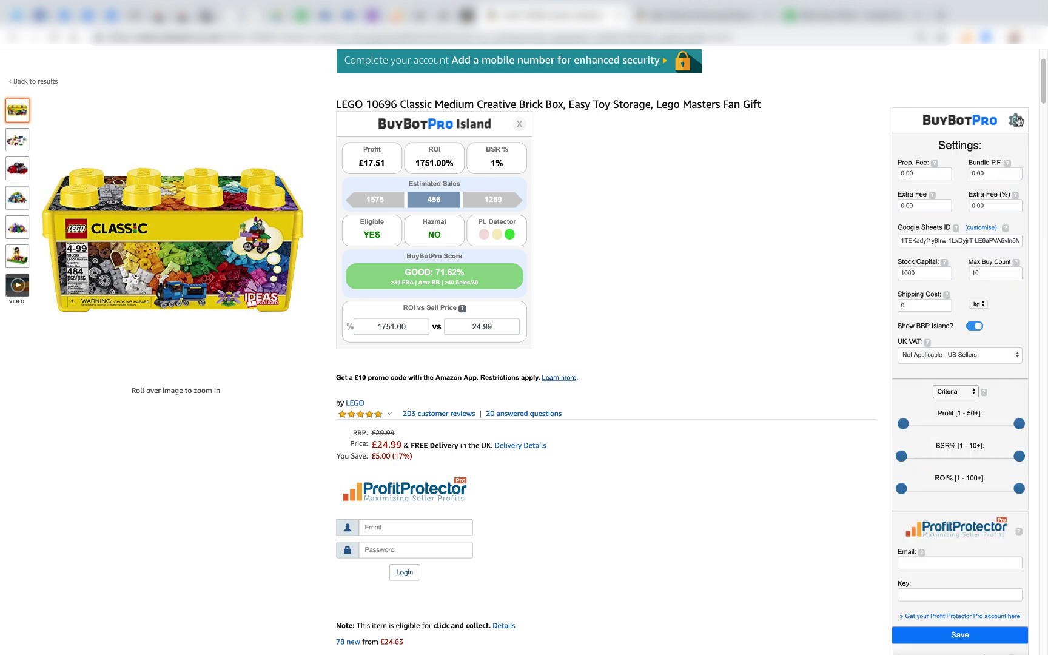
click(924, 271)
click(989, 266)
drag(989, 273, 973, 272)
Review the Shipping Cost setting with its weight unit options, and the available UK VAT schemes
click(920, 307)
click(977, 305)
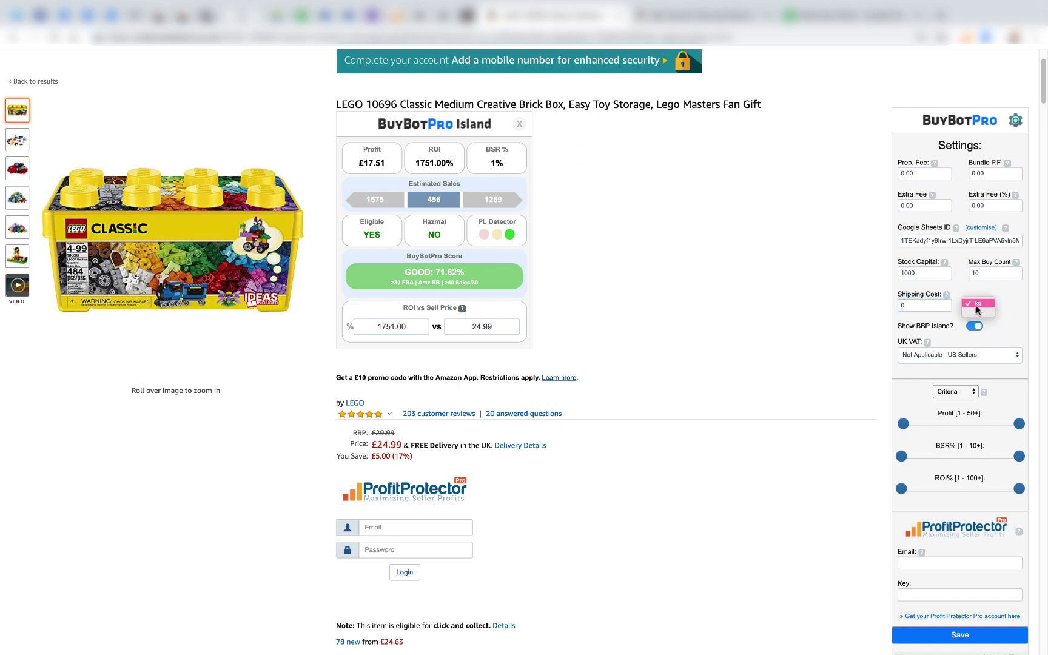
click(1010, 311)
scroll(975, 328, down, 1)
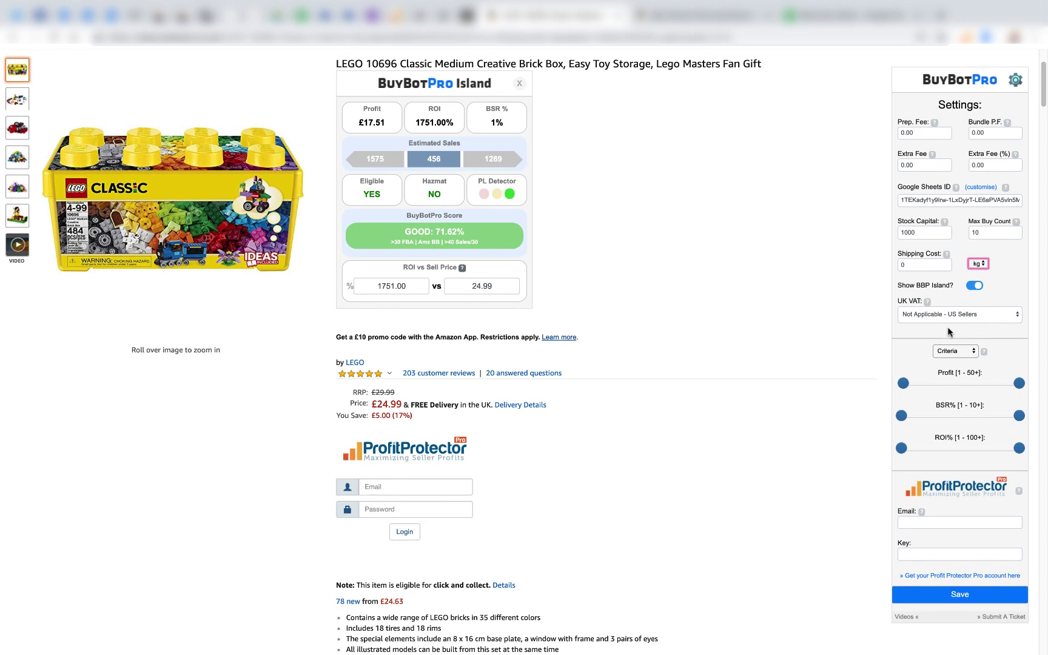
click(942, 315)
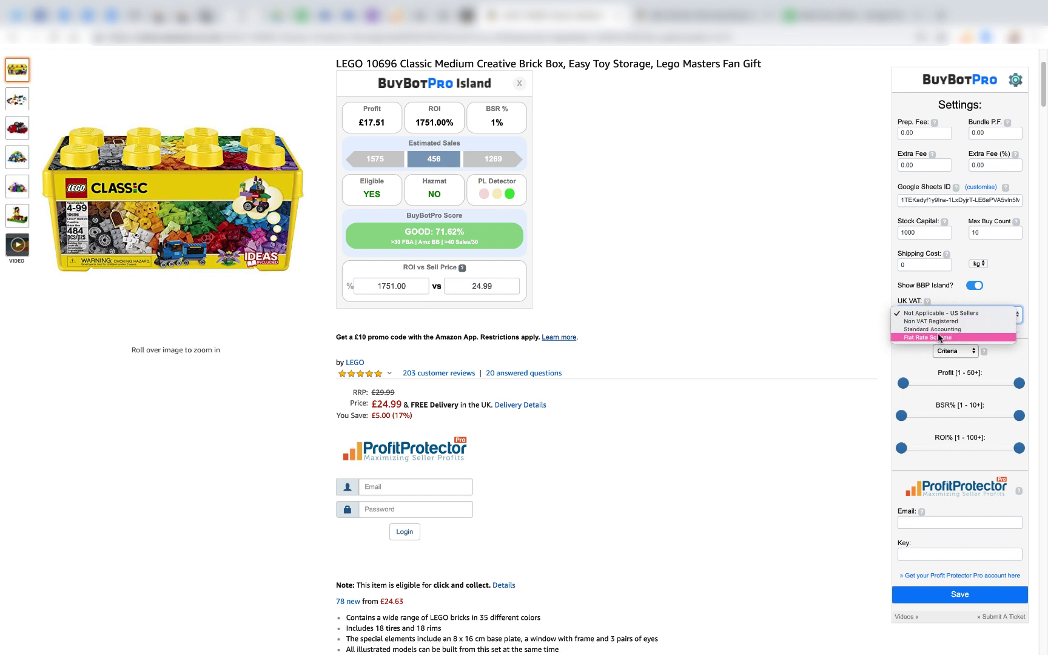
click(1004, 298)
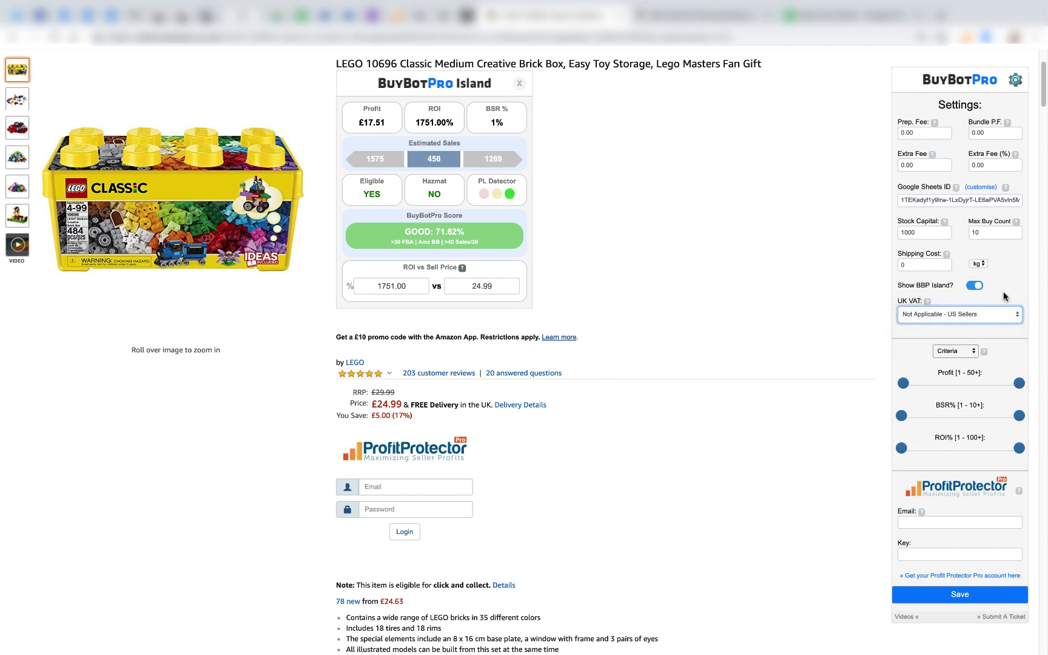
click(977, 317)
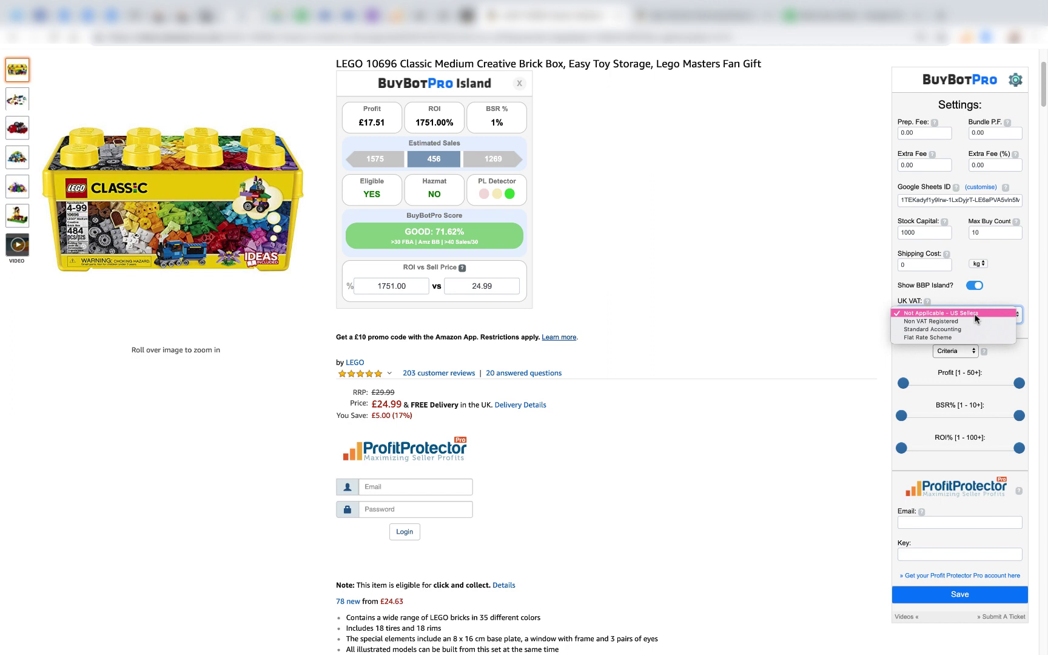
click(998, 299)
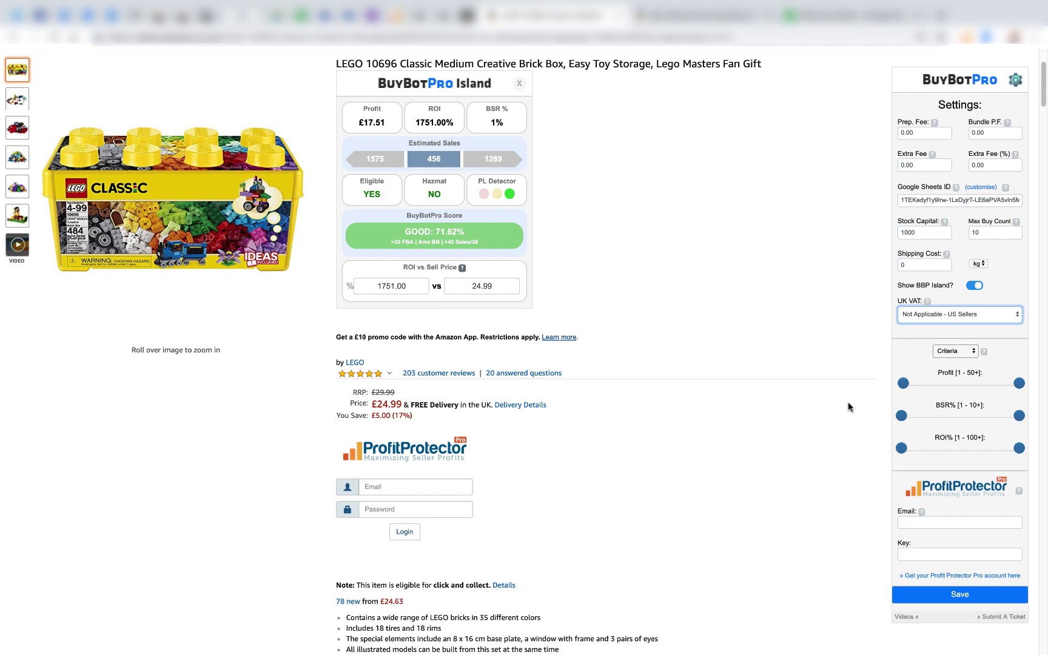
Try raising the lower limit of the Profit criteria range to about 24
drag(903, 383, 890, 423)
mouse_move(439, 224)
drag(904, 386, 964, 389)
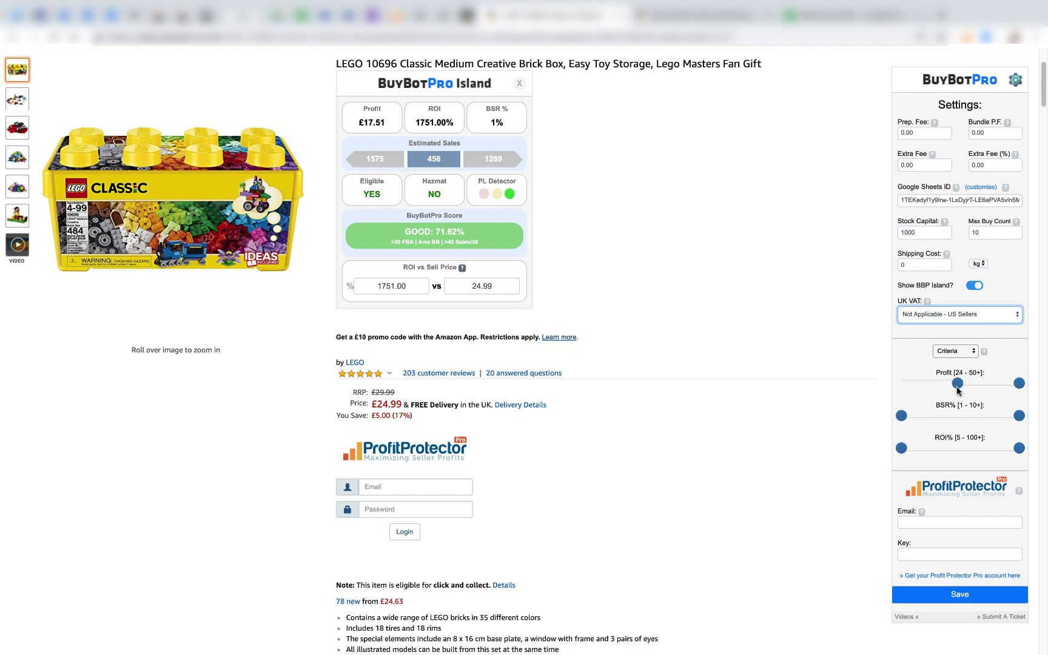
drag(951, 392, 949, 393)
mouse_move(949, 383)
mouse_down()
mouse_move(902, 391)
mouse_move(968, 385)
mouse_up()
Apply the Fast Sellers and High Profit presets in turn, and set the preset back to Criteria
click(965, 350)
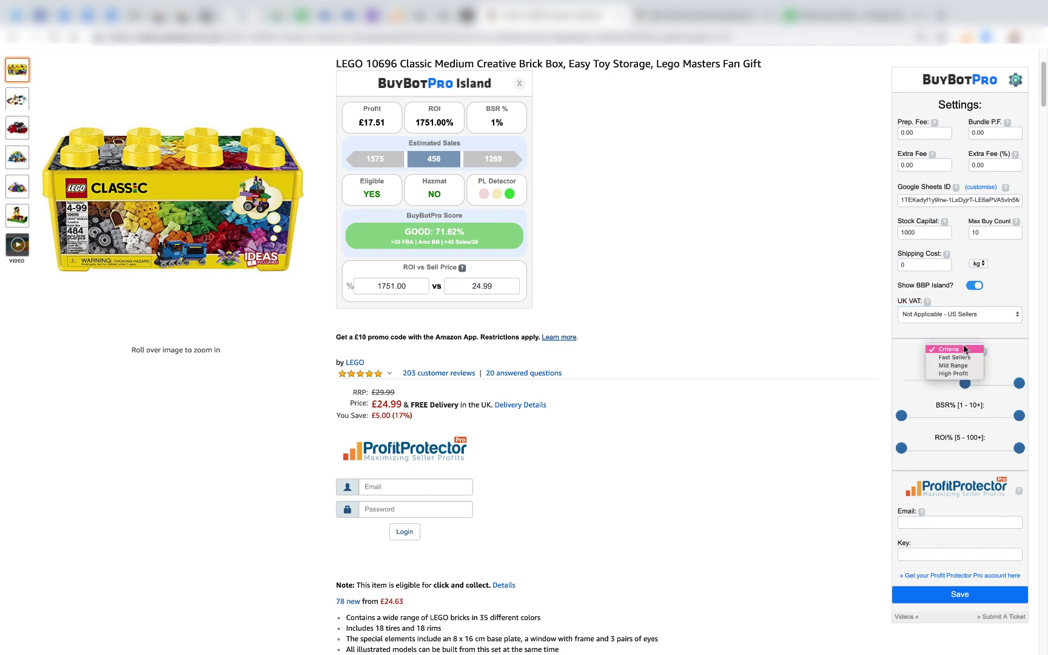
click(965, 357)
click(964, 352)
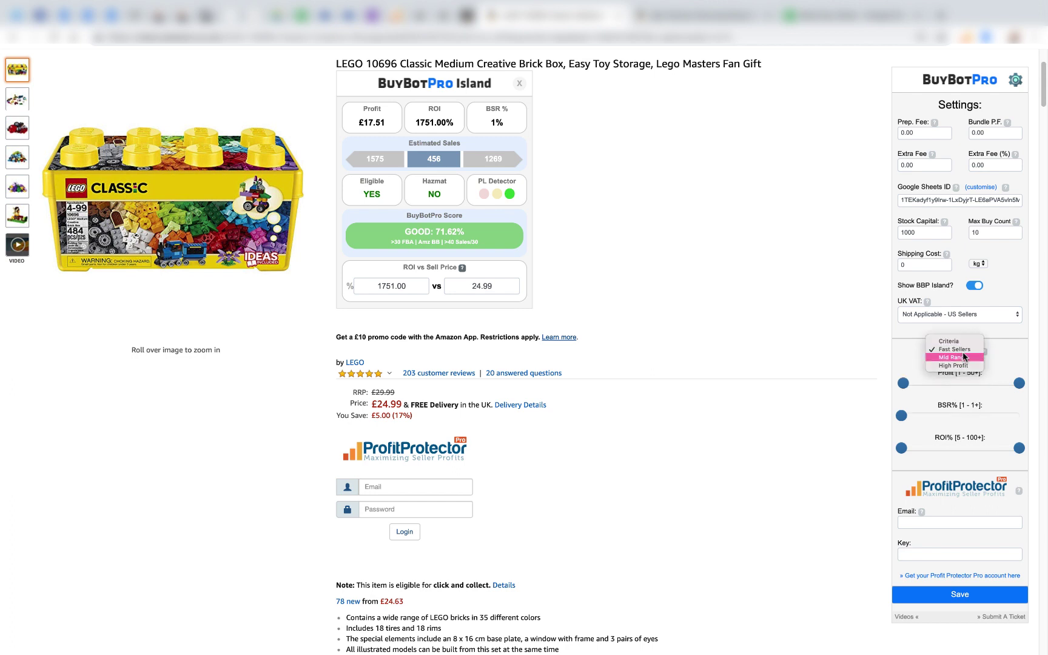
click(965, 366)
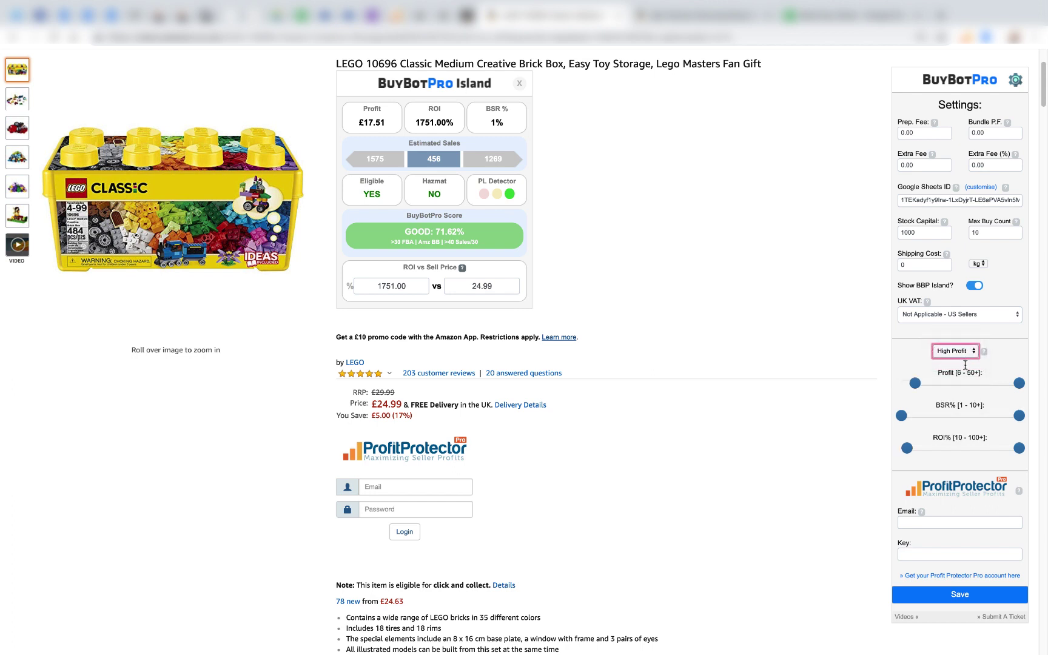
click(968, 351)
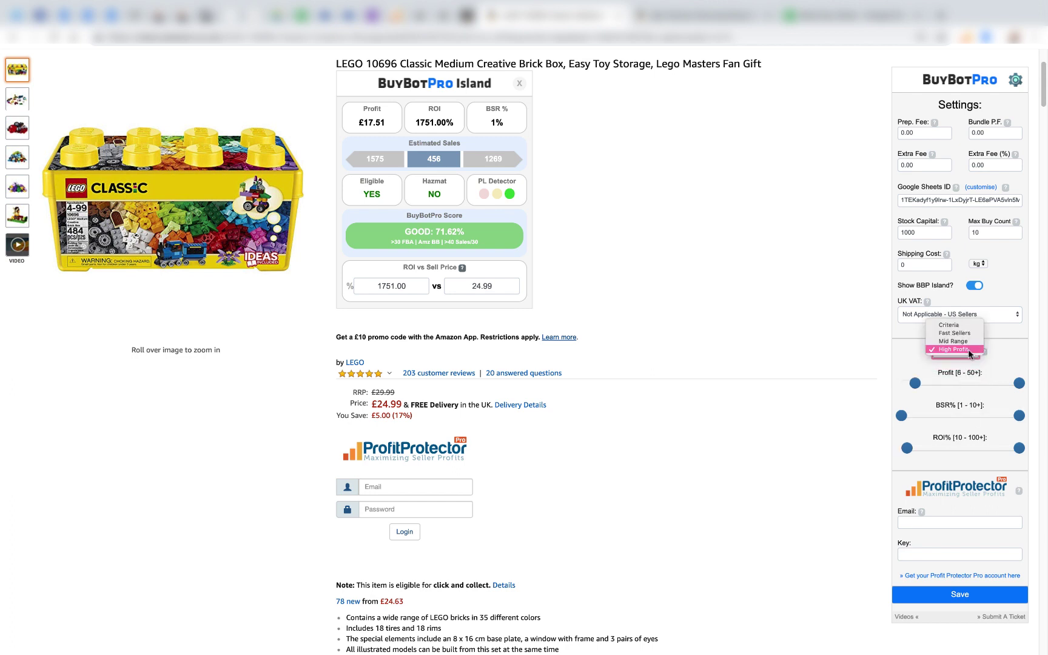
click(967, 327)
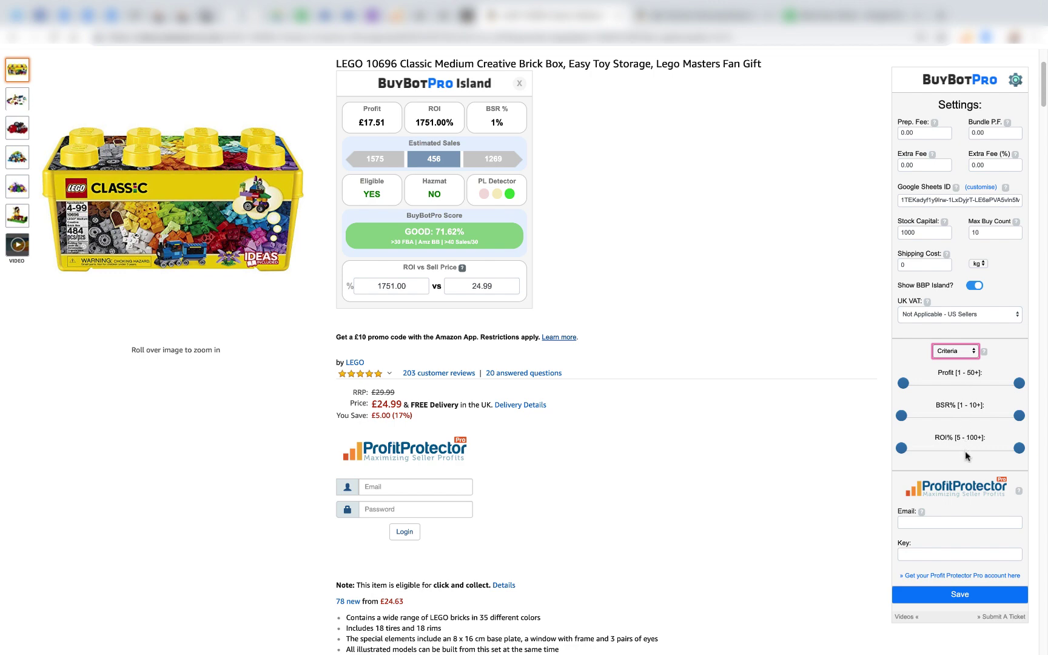
scroll(962, 440, up, 2)
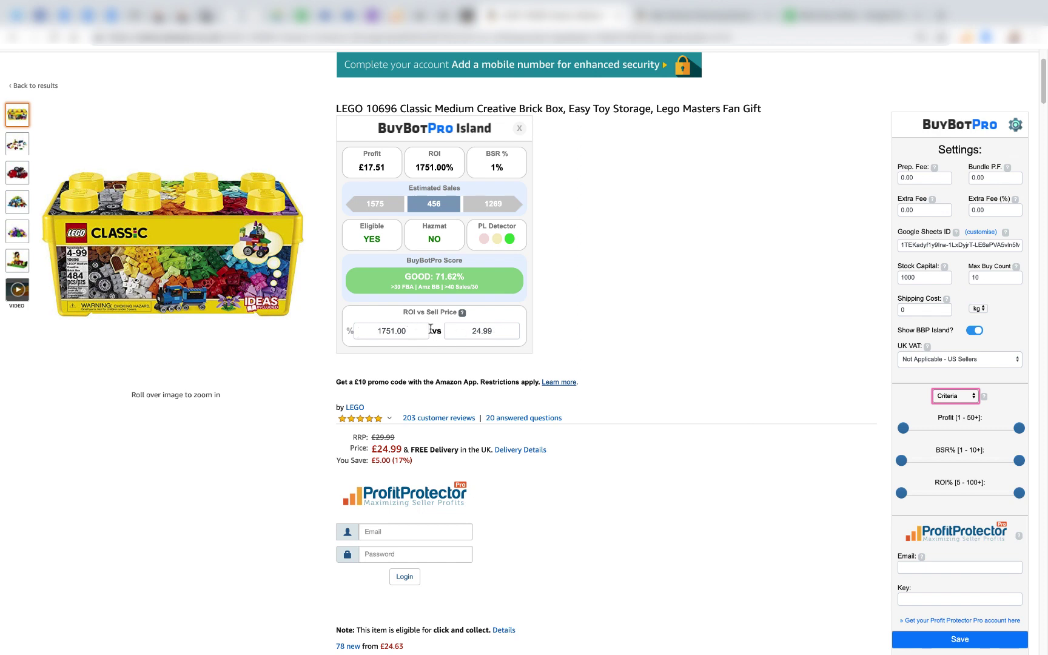
Try a sell price of 3000 in the LEGO product's ROI vs Sell Price calculator and clear the value
click(461, 327)
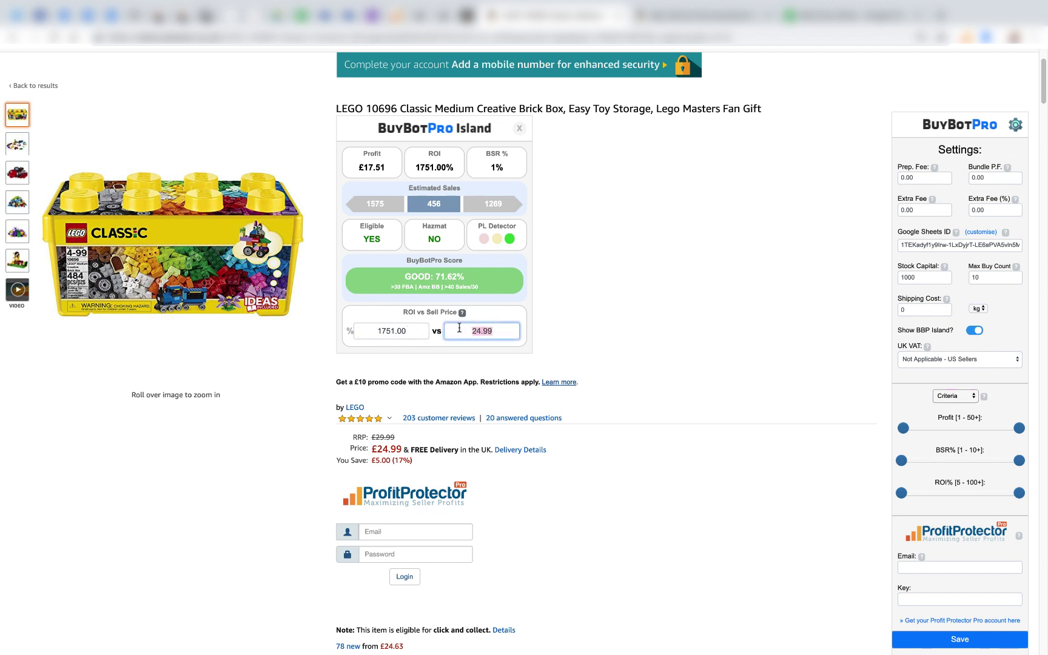
text(3000)
key(BackSpace)
key(BackSpace)
key(BackSpace)
key(BackSpace)
Switch to the Men Women Running Shoes product page and show its BuyBotPro variations
key(ctrl+Tab)
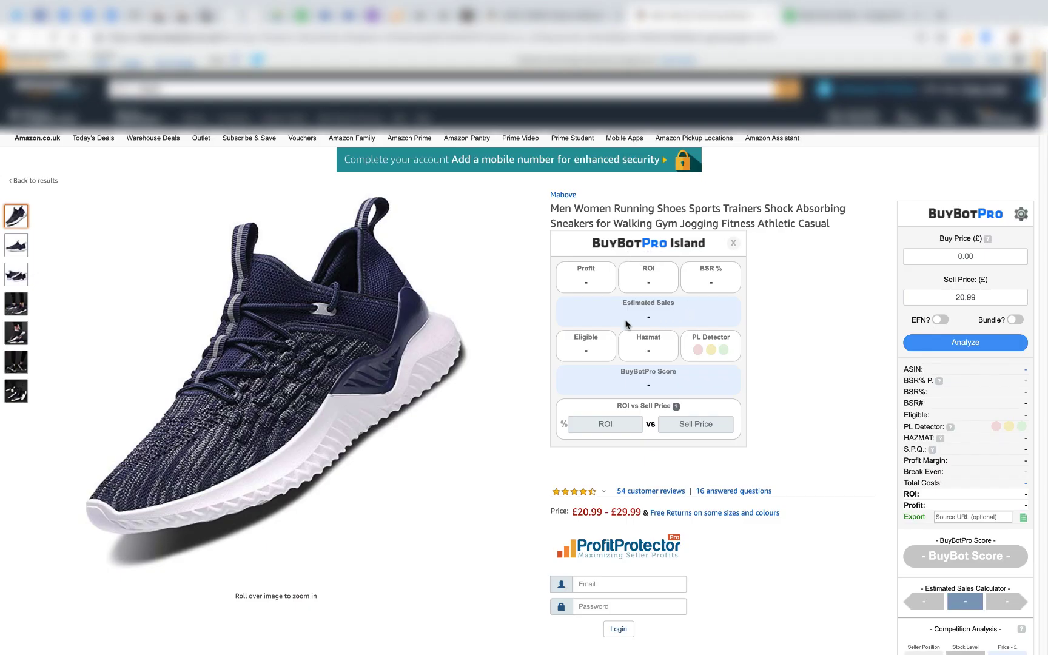
scroll(652, 361, down, 2)
scroll(652, 362, down, 1)
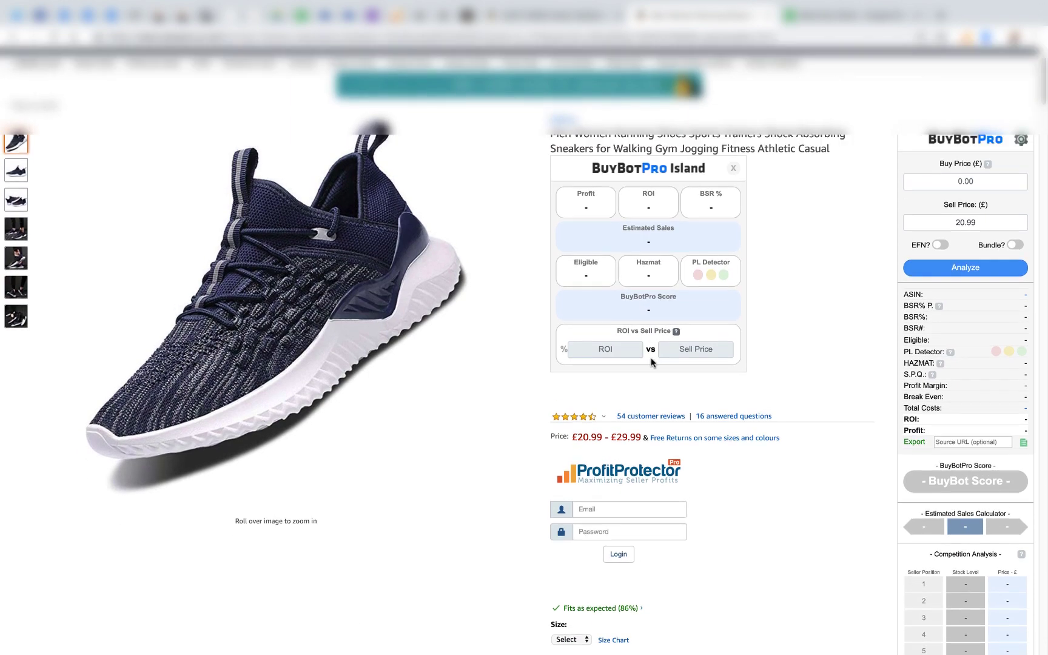
mouse_move(322, 273)
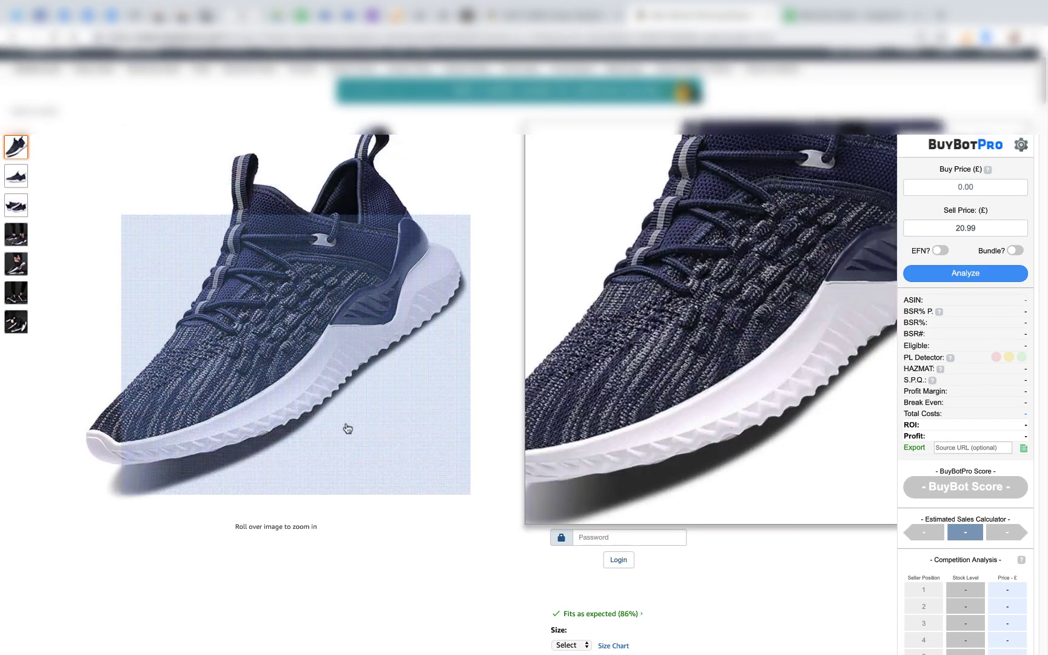
scroll(655, 502, down, 6)
scroll(655, 504, down, 2)
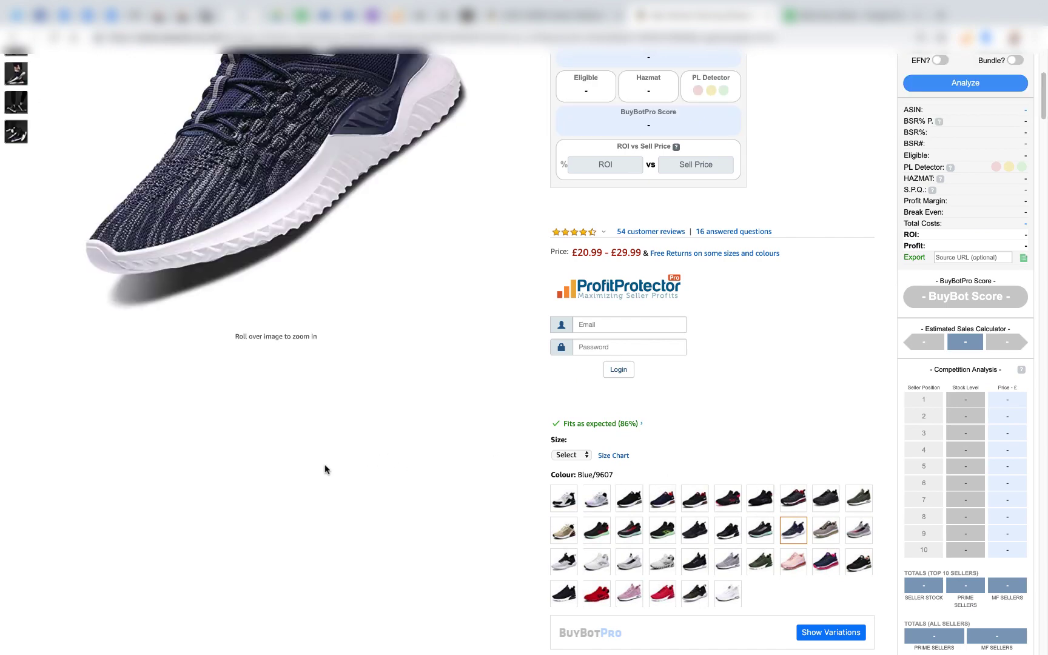
scroll(325, 464, down, 7)
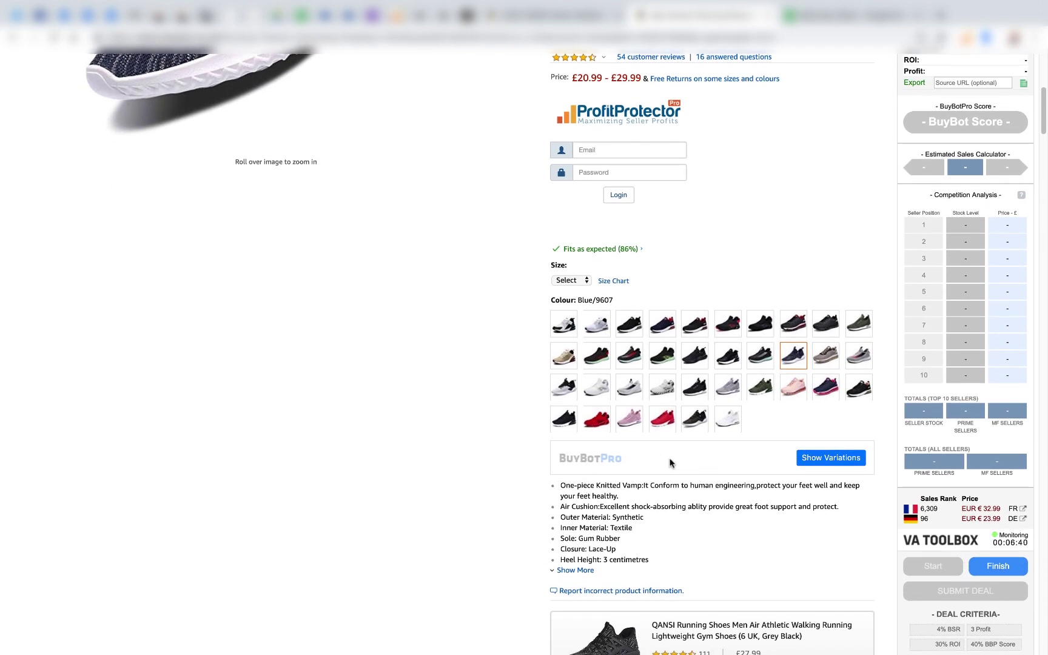
click(832, 459)
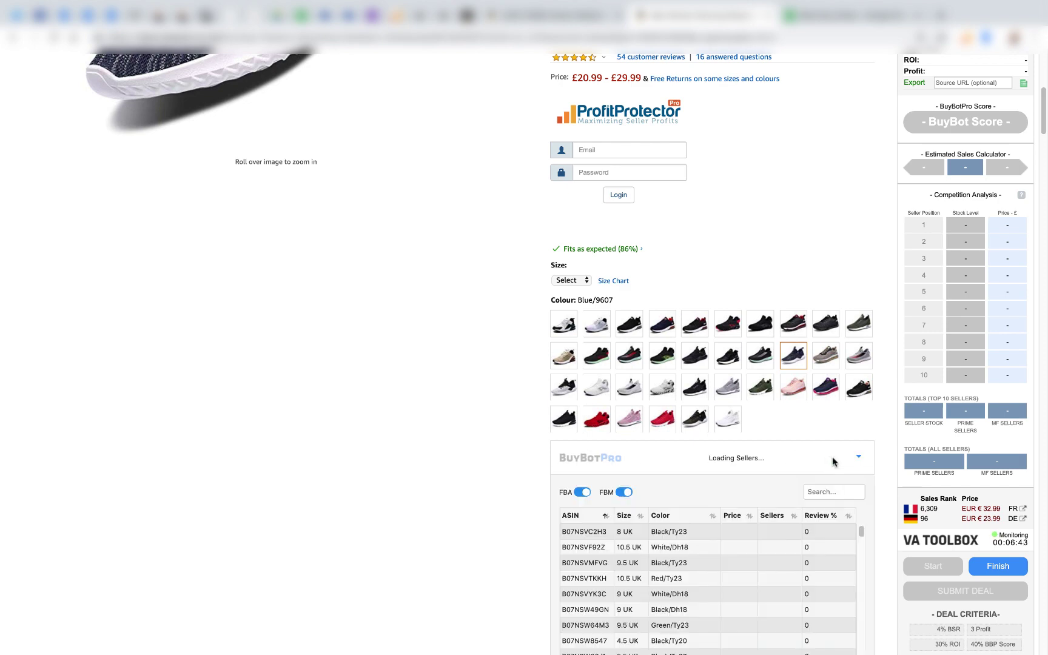
Sort the shoe variations by Review % from highest to lowest and inspect the review counts behind the percentages
scroll(440, 432, down, 5)
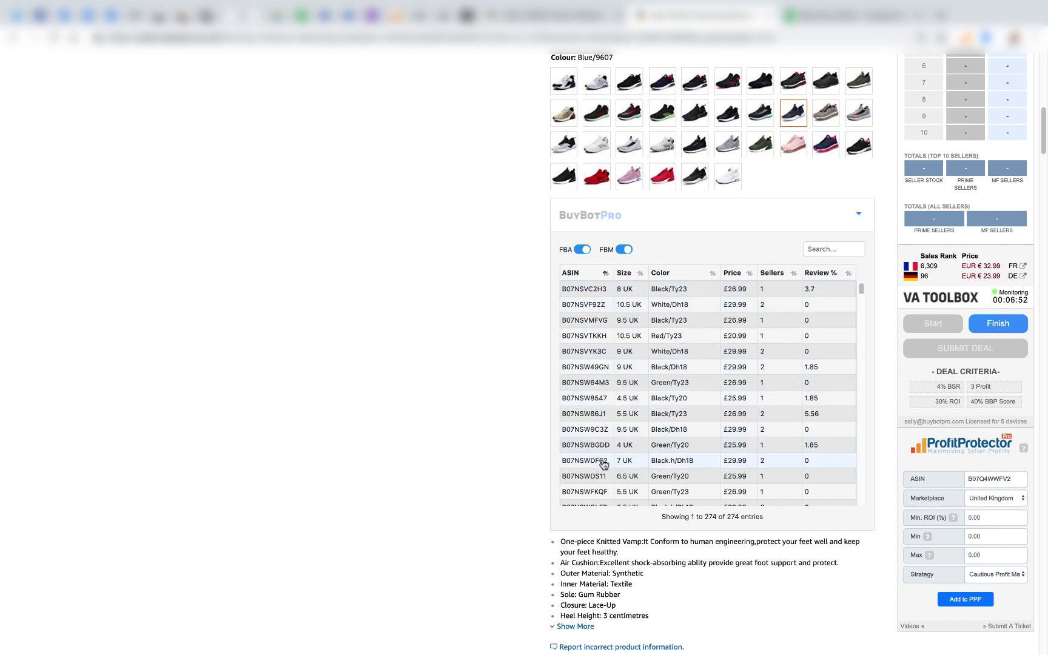
click(848, 274)
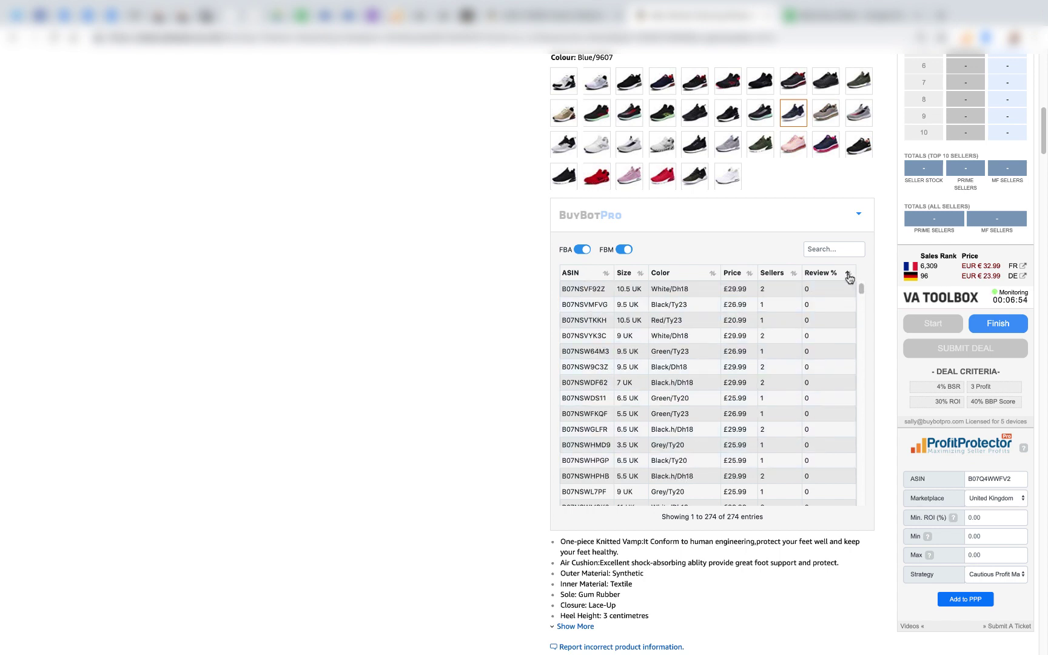
click(849, 276)
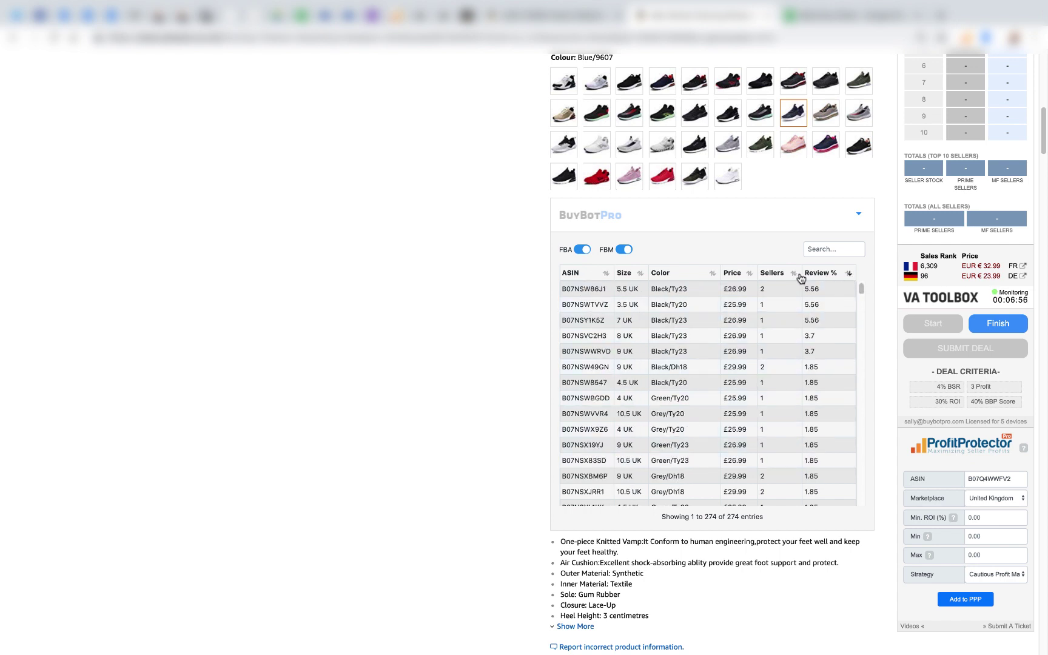
mouse_move(818, 308)
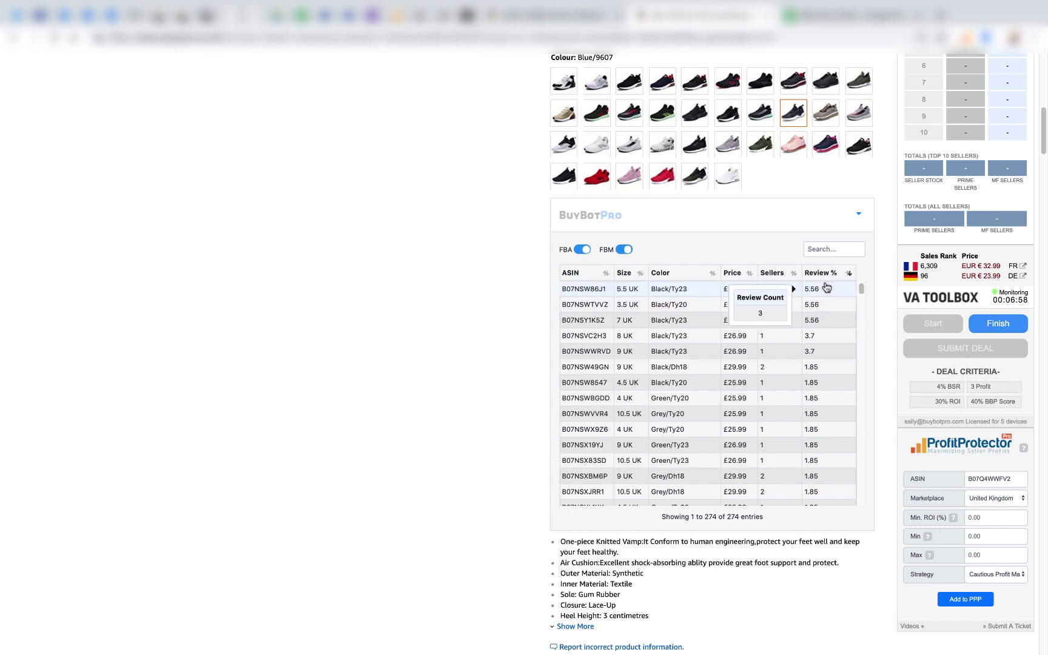
mouse_move(831, 473)
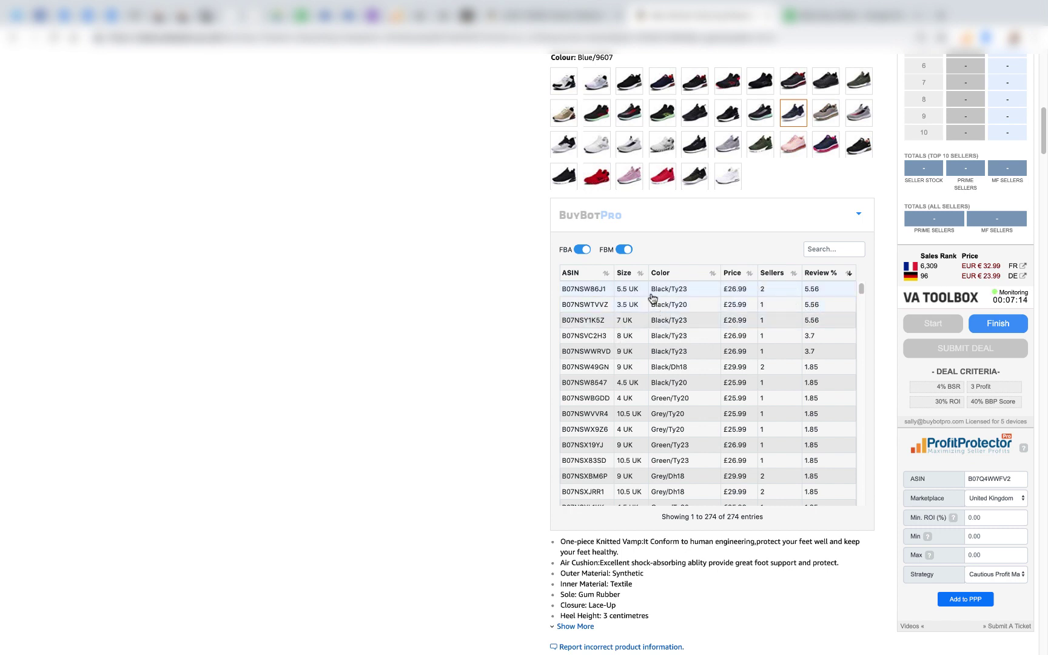
Switch the FBM and FBA seller filters of the variations table off and back on in turn
click(624, 250)
click(624, 250)
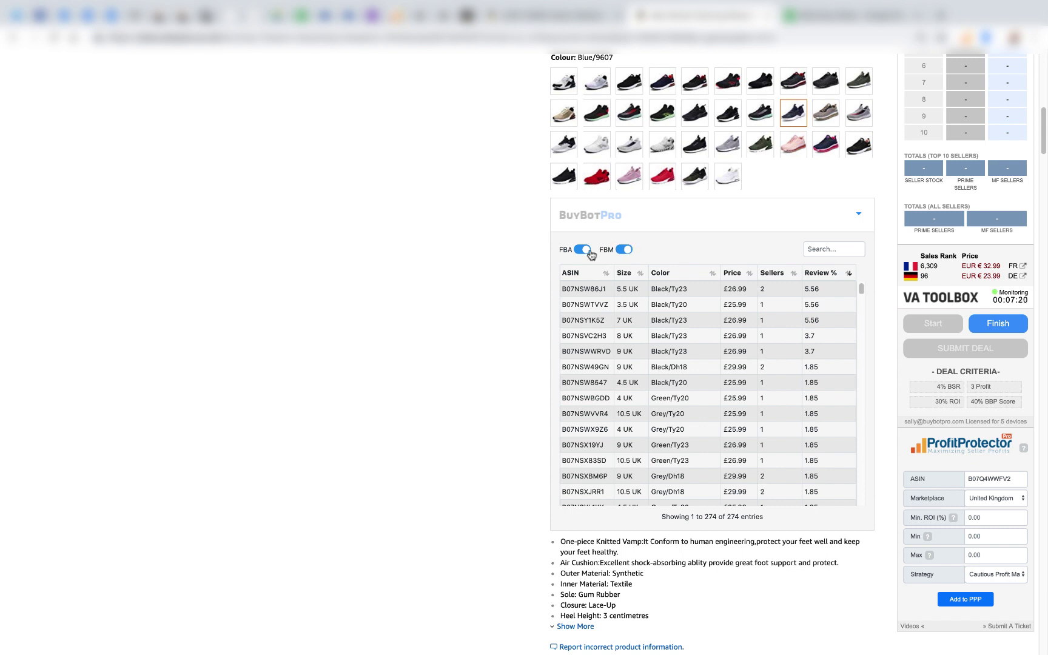
click(584, 250)
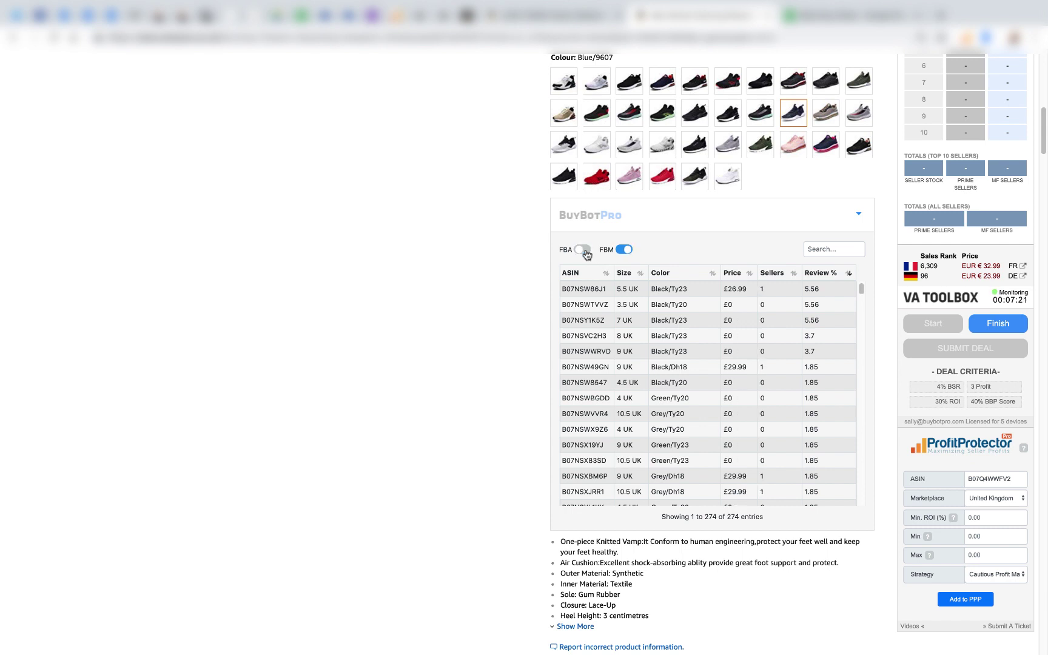
click(584, 250)
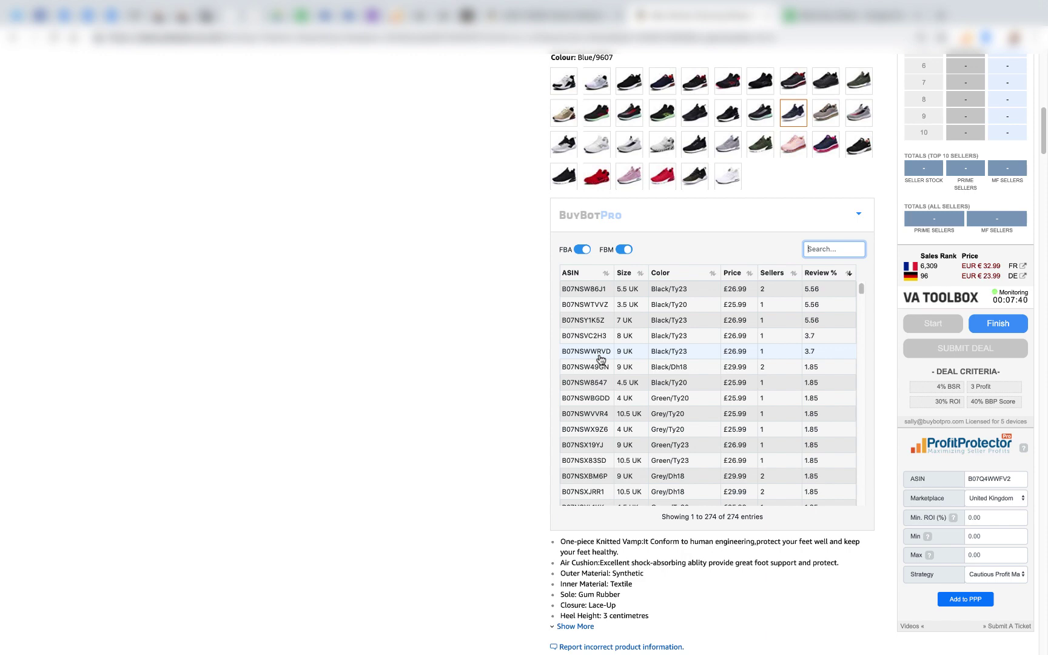
Go to the BuyBotPro website and open the VA ToolBox login
scroll(601, 359, up, 5)
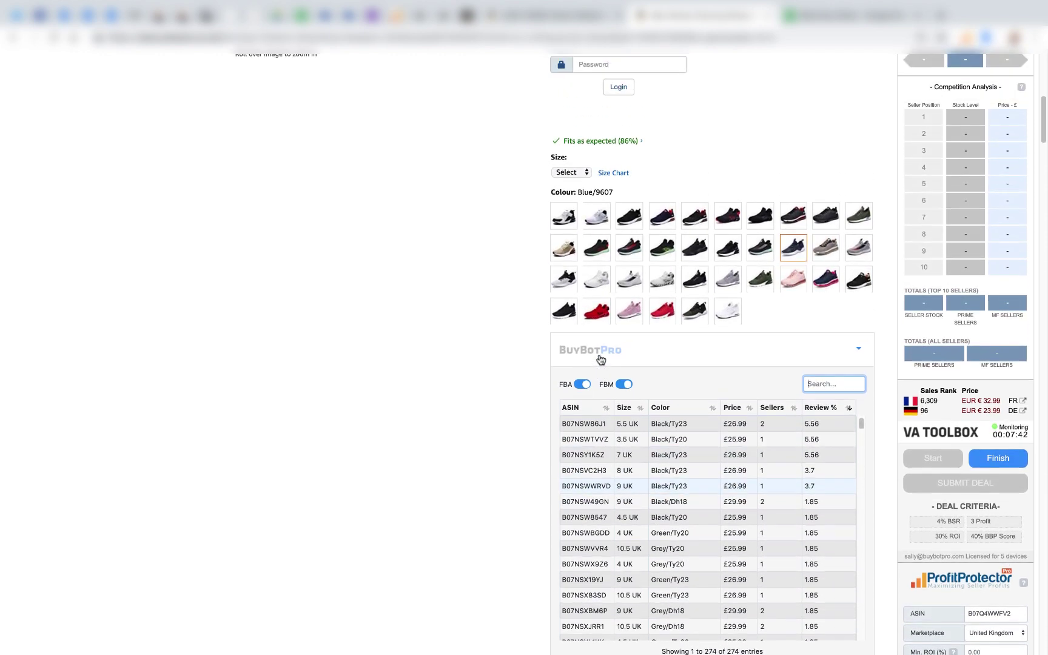
scroll(600, 359, up, 8)
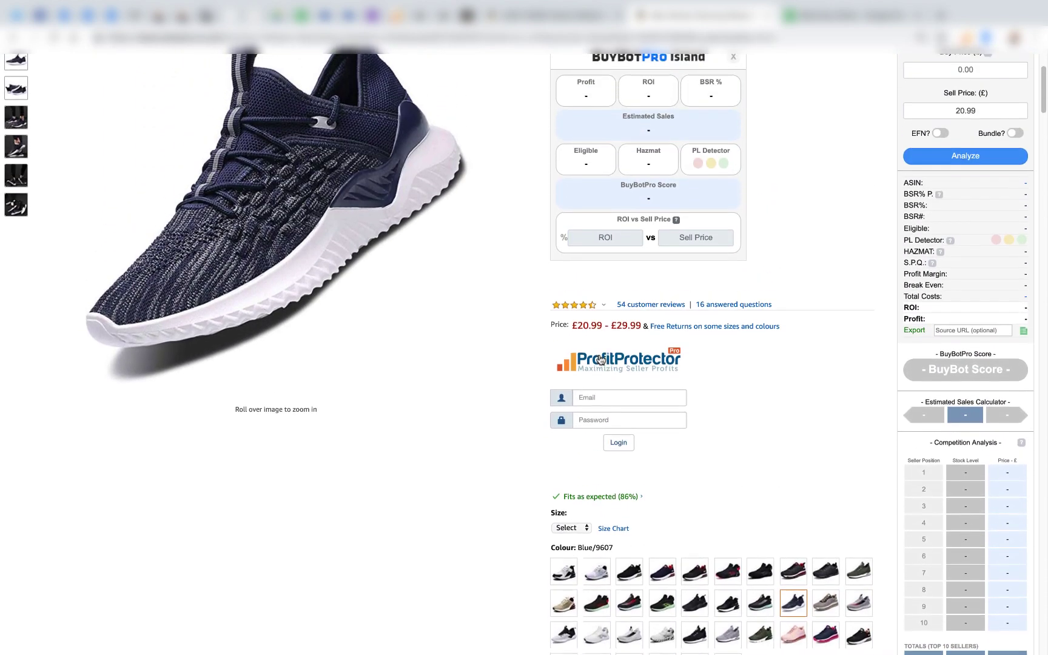
scroll(600, 359, up, 3)
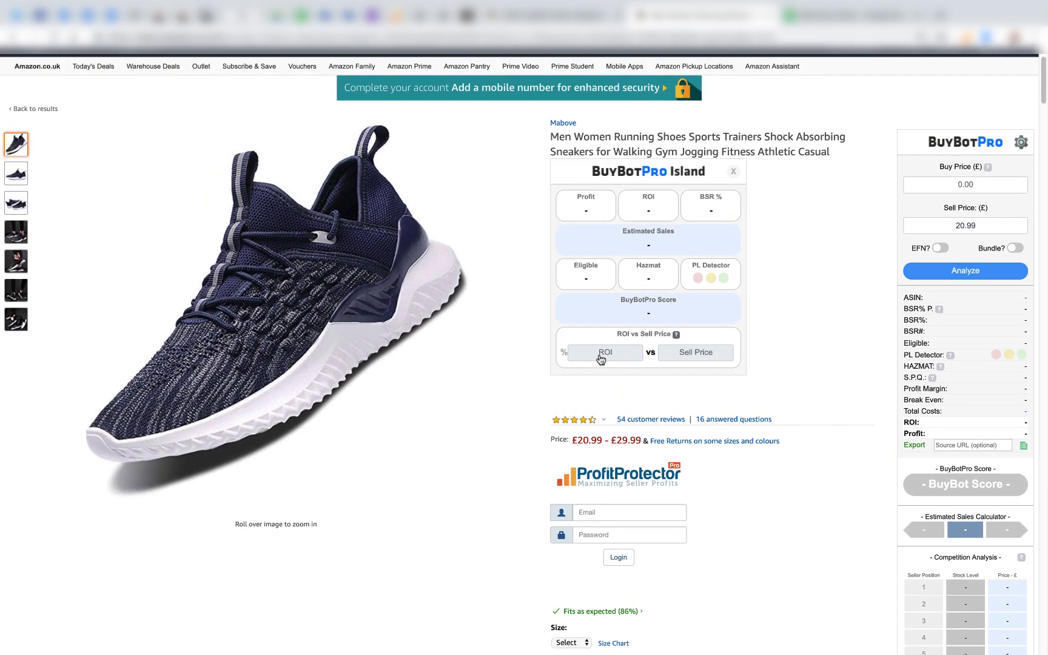
scroll(601, 359, down, 1)
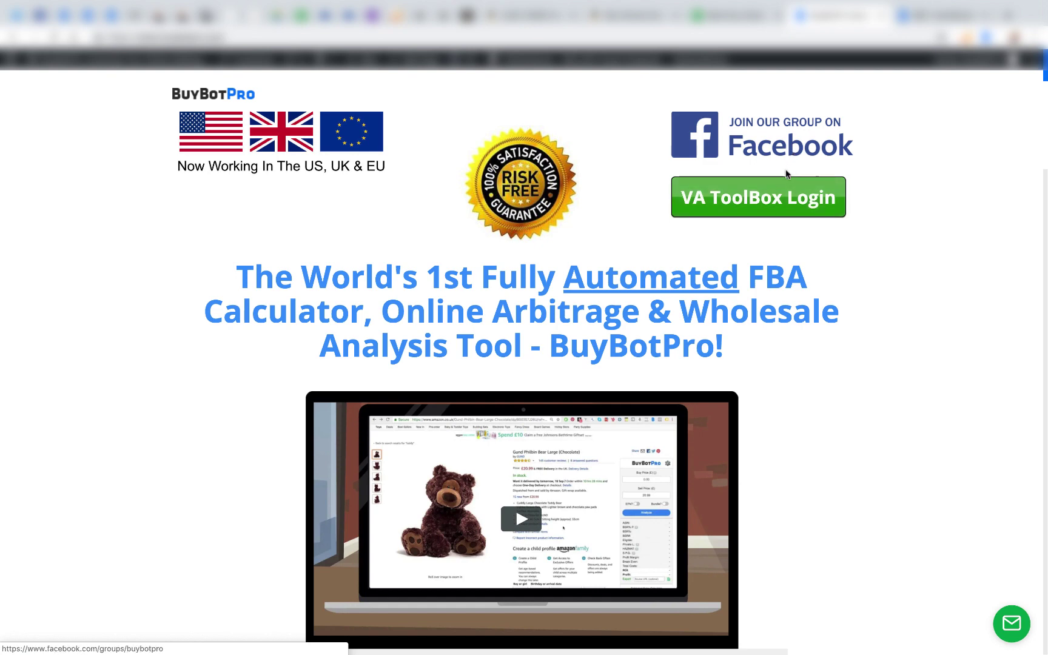
click(784, 201)
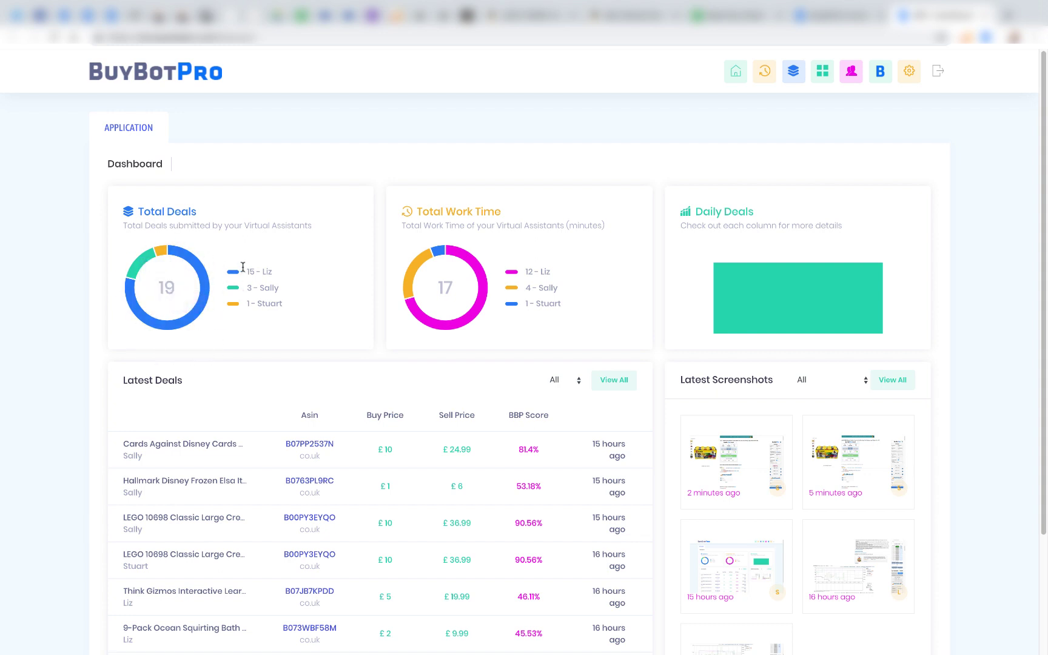
Review the dashboard's Total Deals and Total Work Time charts and latest screenshots, and open the virtual assistants' Time Logs
mouse_move(194, 270)
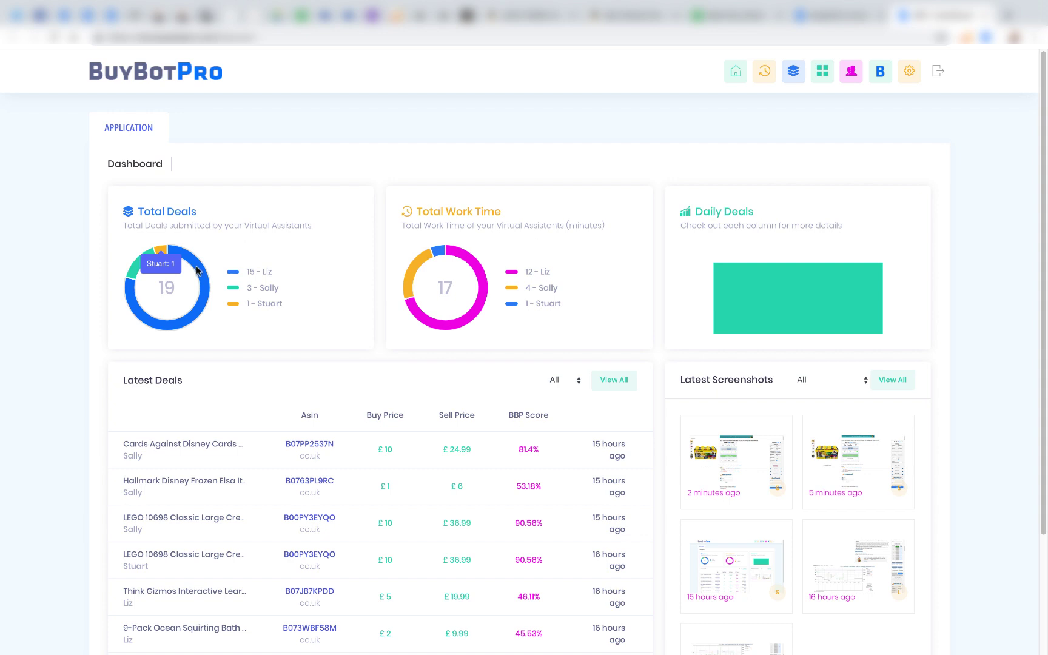
mouse_move(204, 296)
mouse_move(135, 264)
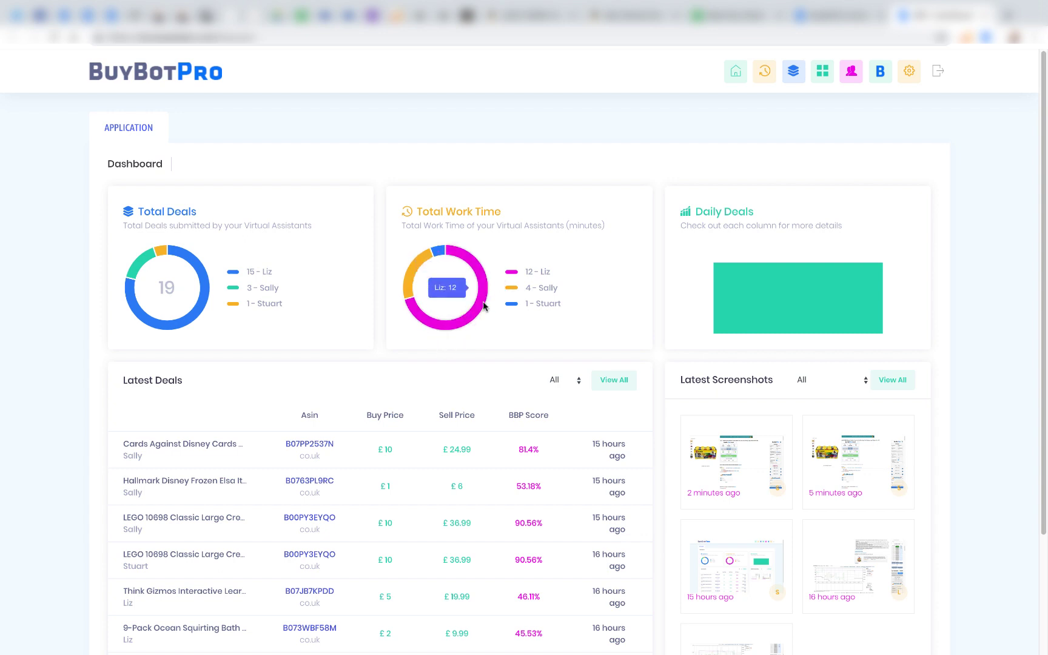
mouse_move(409, 286)
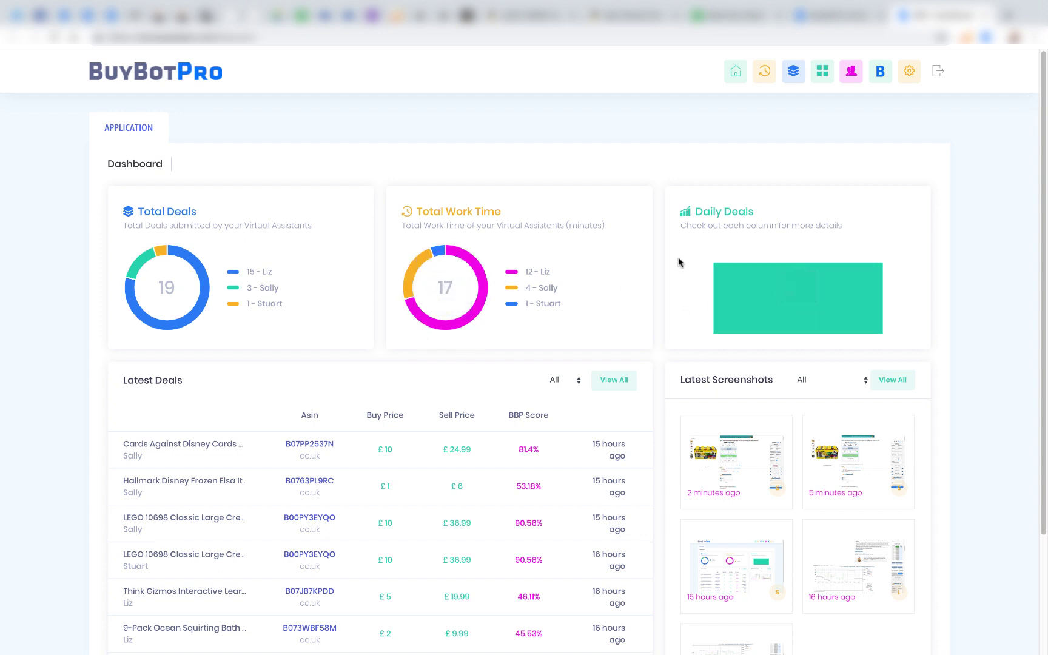
scroll(568, 330, down, 3)
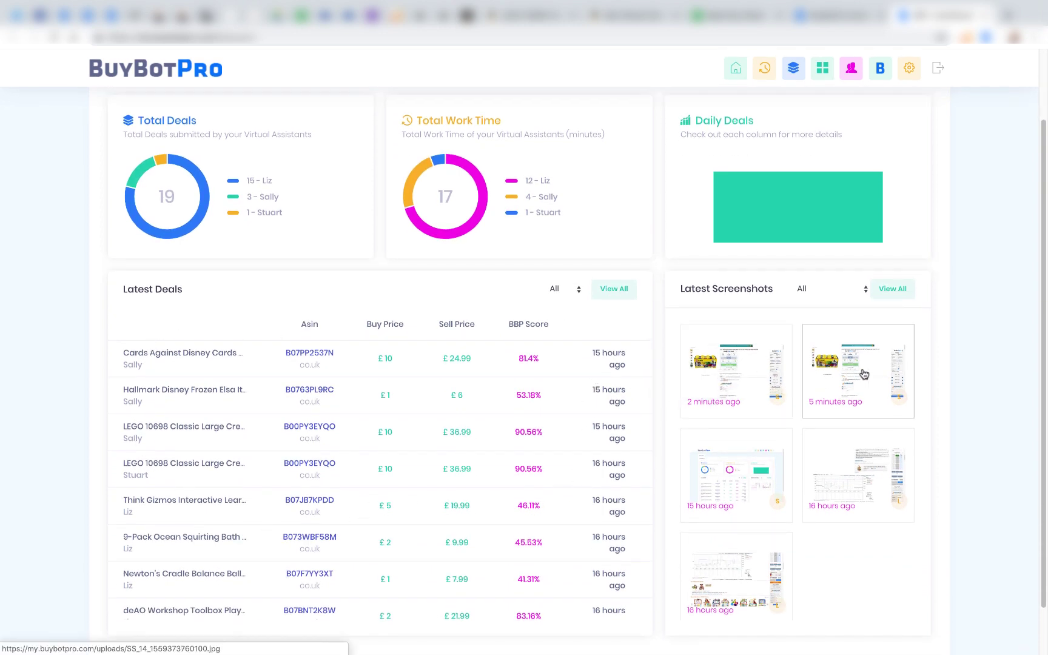
scroll(756, 390, up, 1)
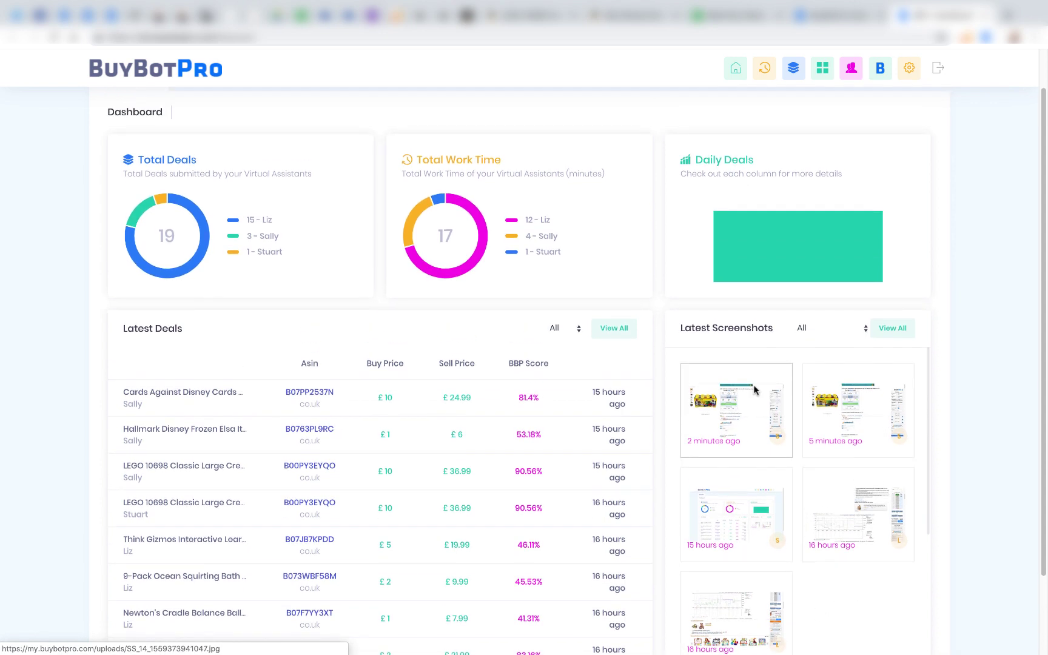
click(764, 72)
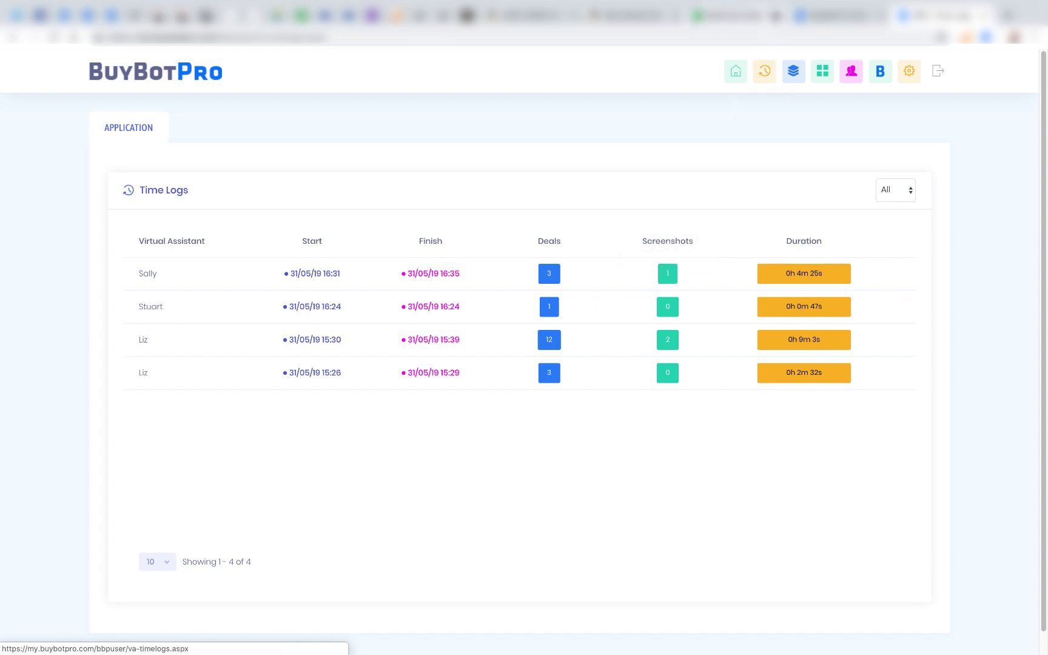
Return to the LEGO 10696 product page, close the BuyBotPro settings, and submit the product as a deal in the VA Toolbox
click(534, 16)
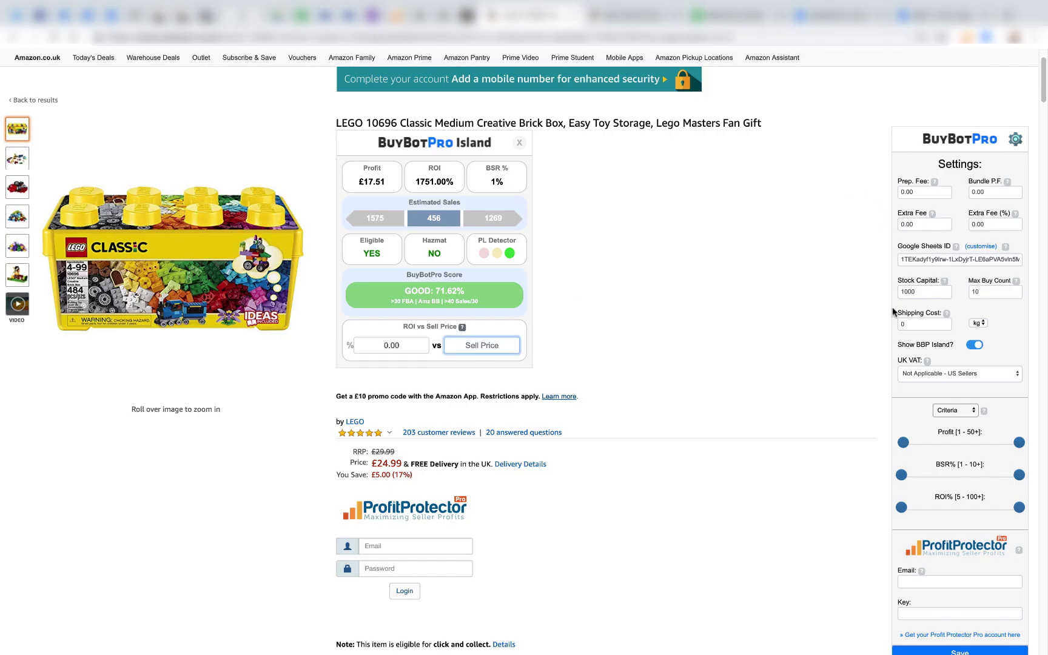
scroll(893, 308, down, 3)
scroll(893, 307, up, 2)
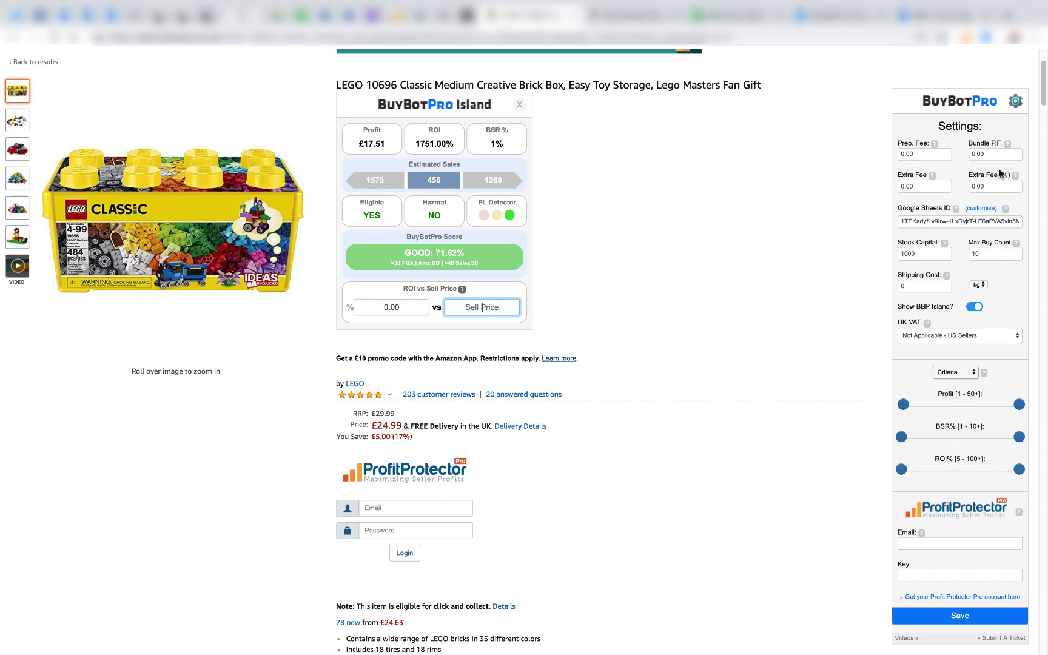
click(1017, 102)
scroll(1004, 262, down, 10)
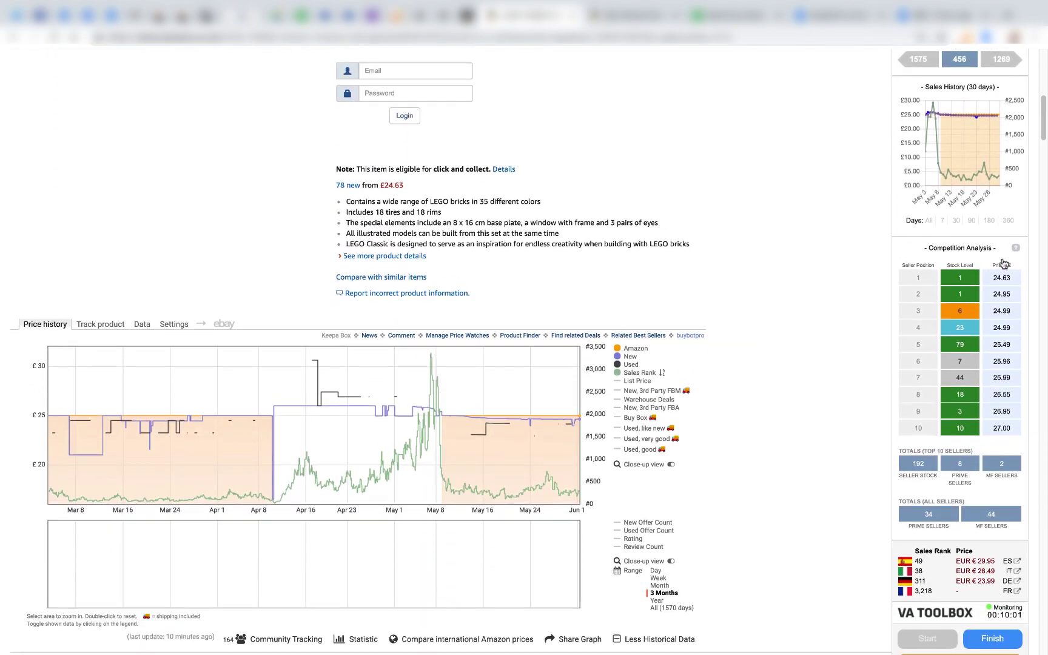
scroll(971, 364, down, 4)
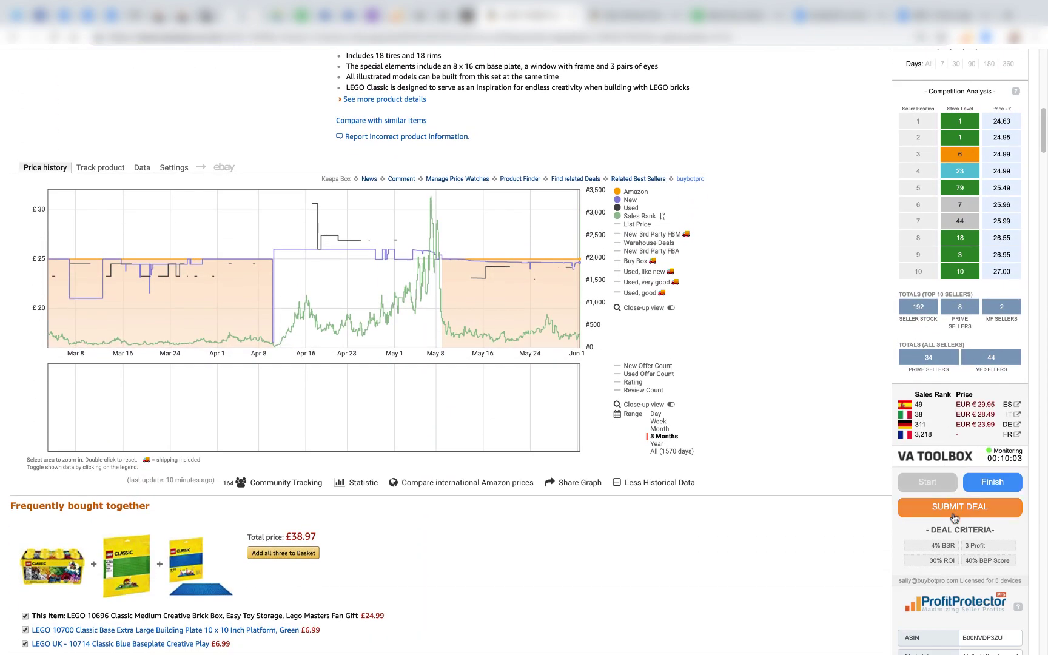
click(954, 507)
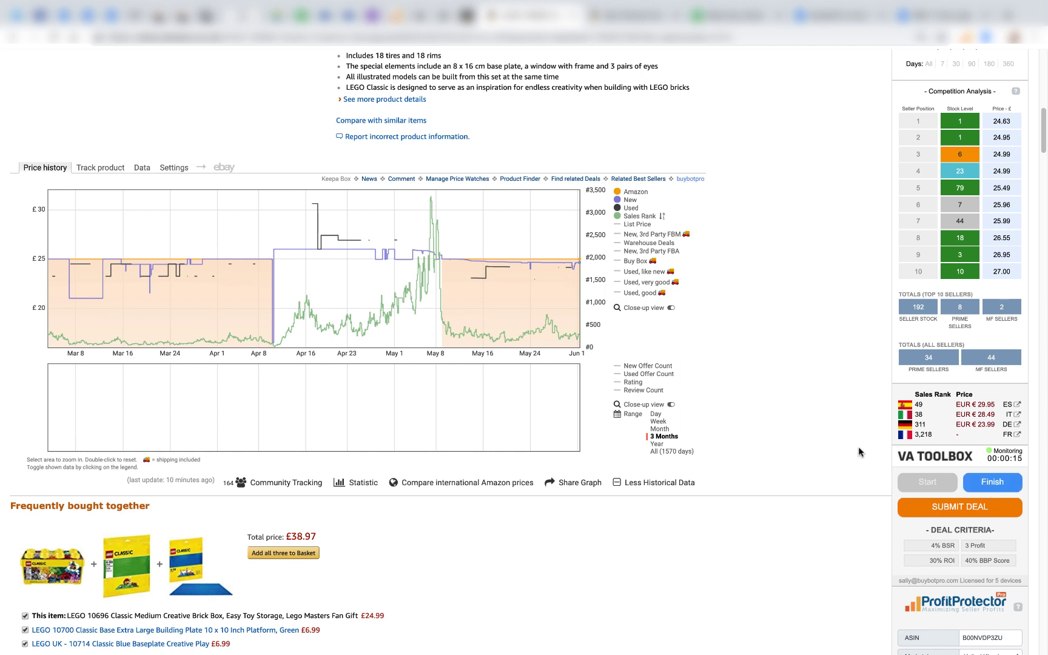
View the submitted Deals list in the BuyBotPro account, and filter the Screenshots page by the first listed virtual assistant
click(913, 16)
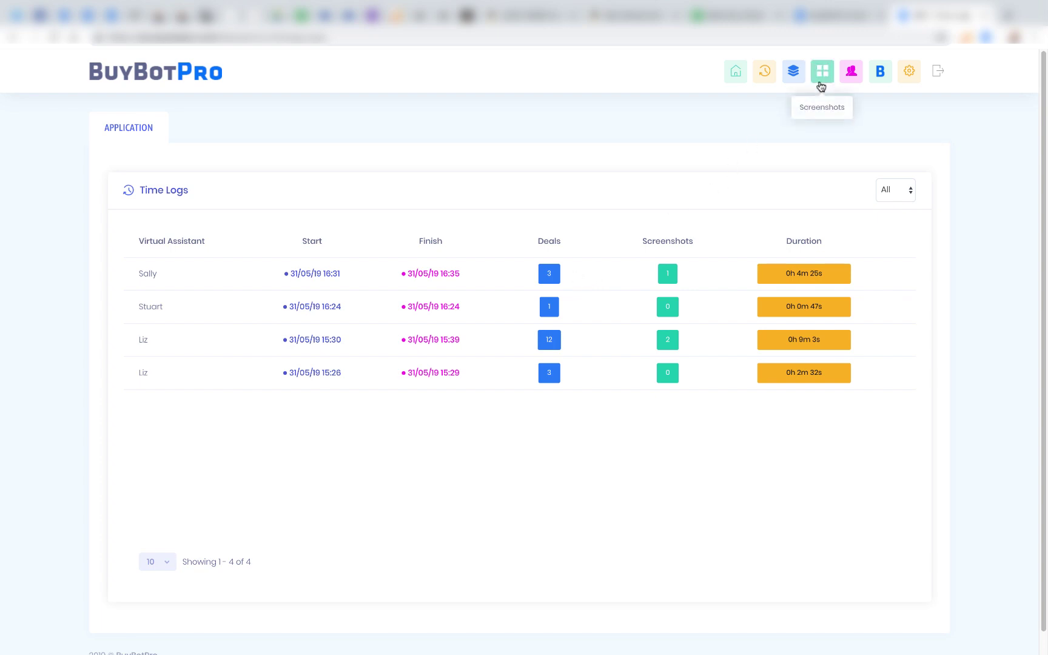
click(795, 72)
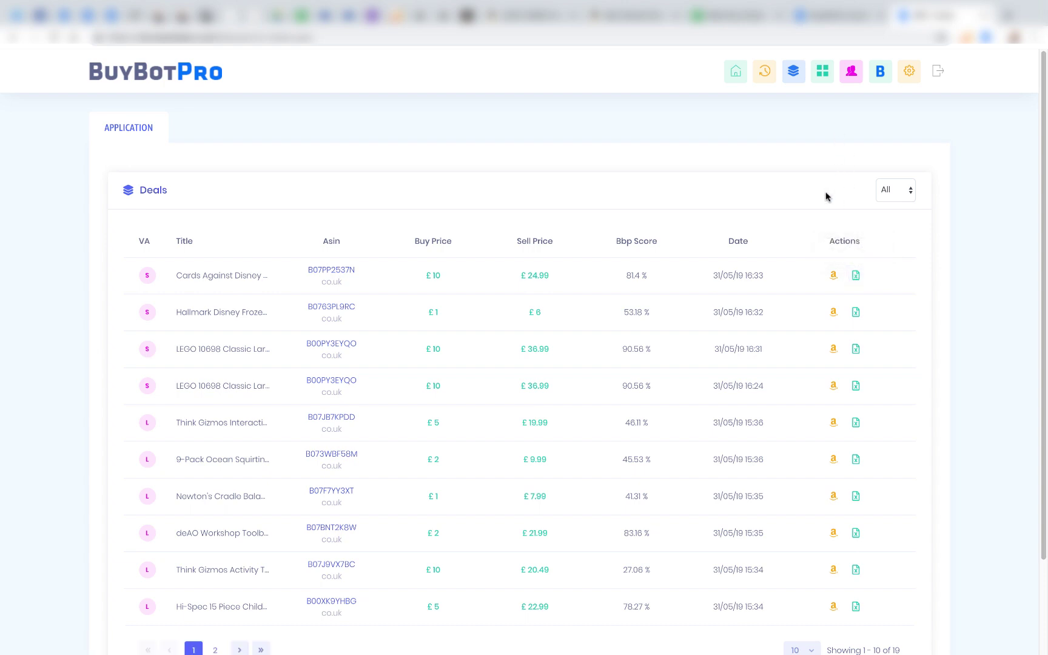
click(820, 71)
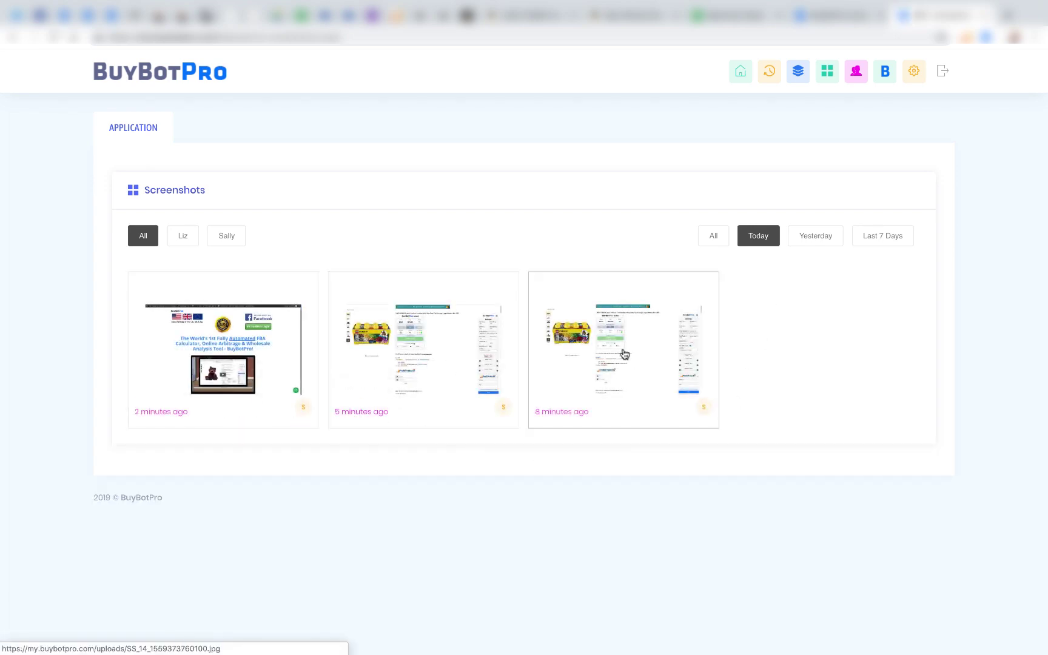
click(185, 235)
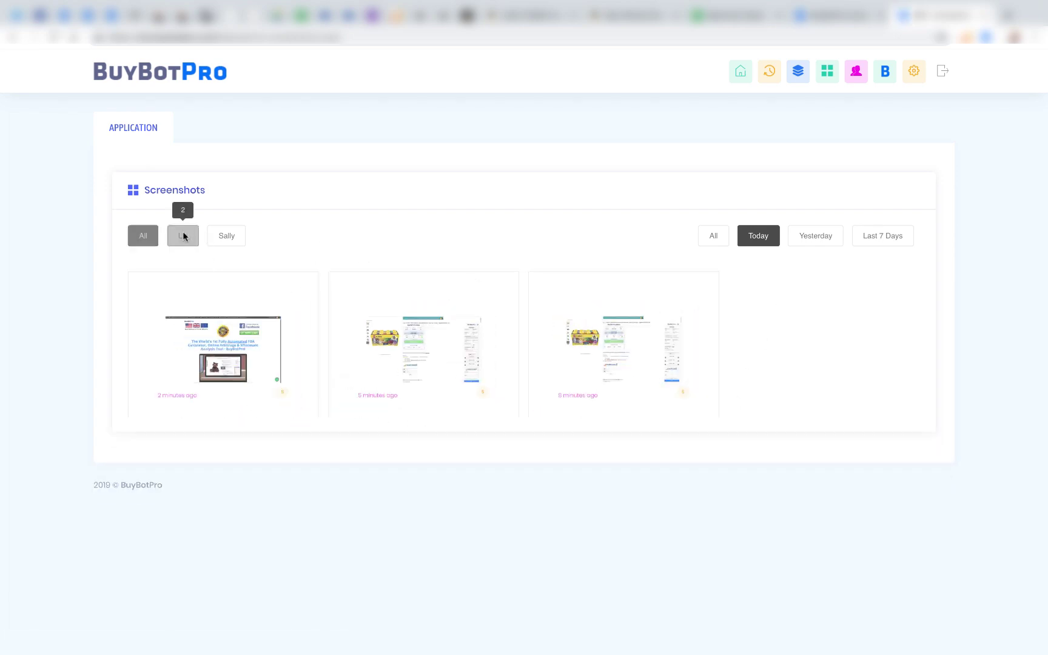
Filter the Screenshots page by the last listed virtual assistant across all dates, and open the Virtual Assistants list
click(229, 237)
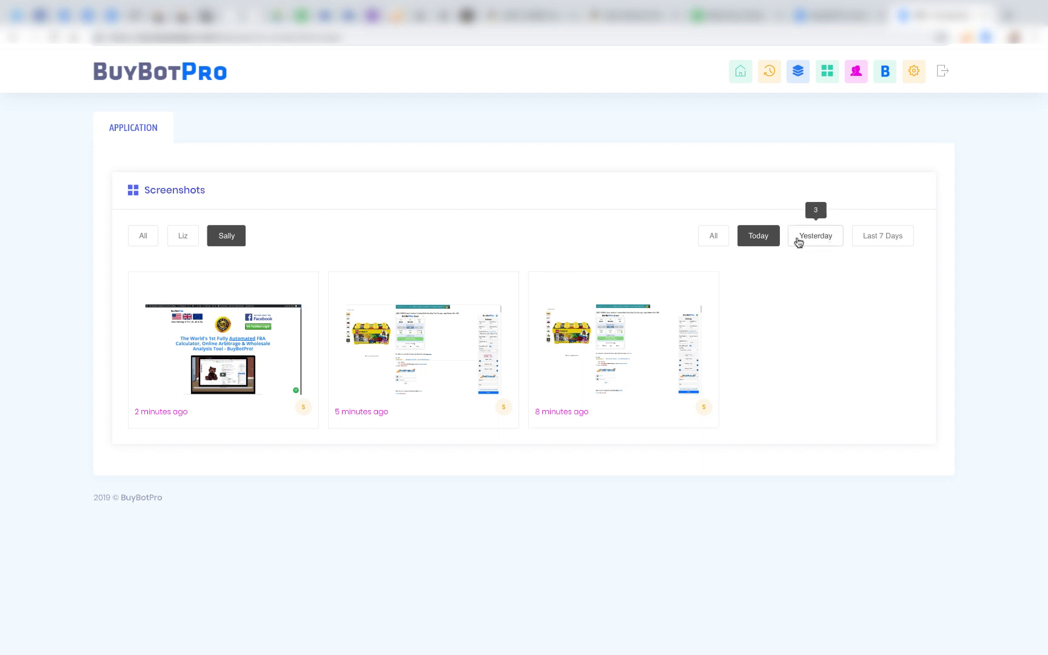
click(720, 244)
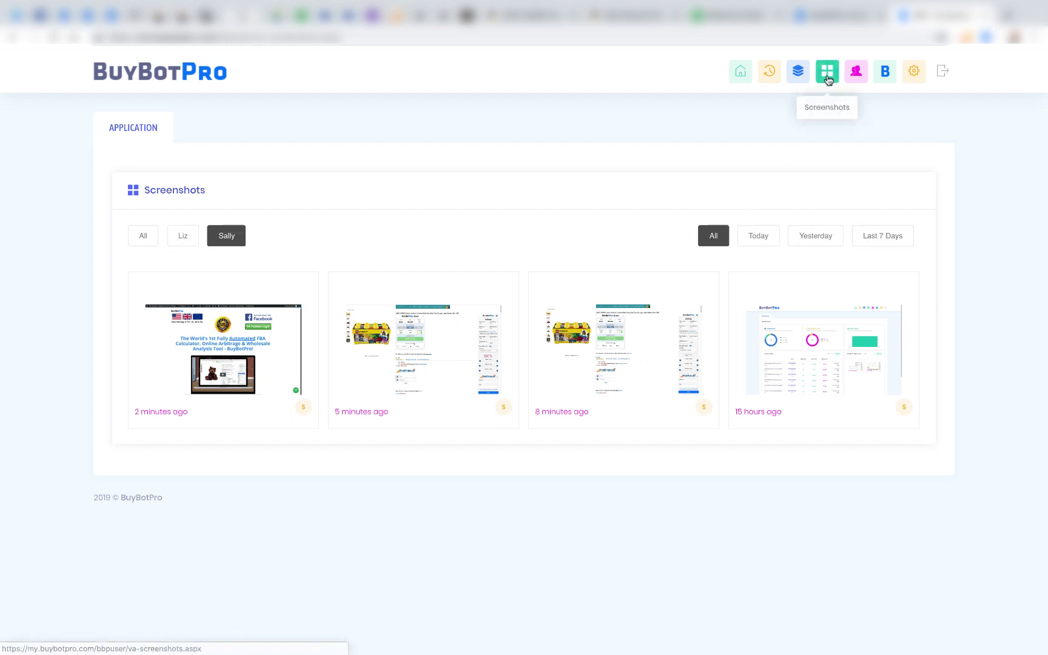
click(856, 71)
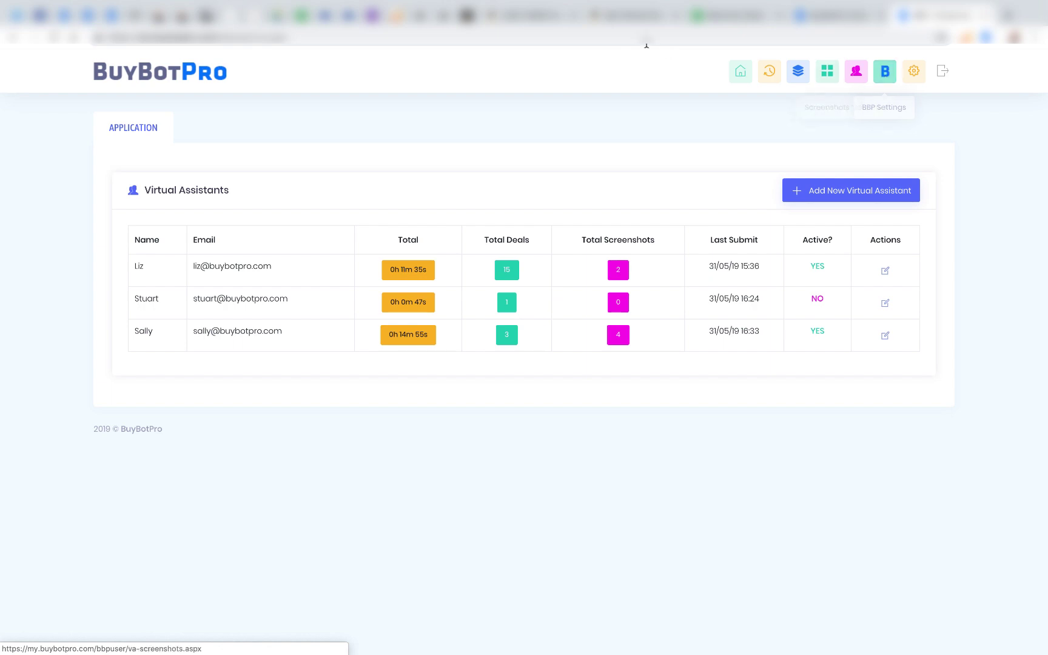
View the VA Toolbox deal criteria on the LEGO 10696 product page
click(562, 17)
scroll(975, 273, down, 1)
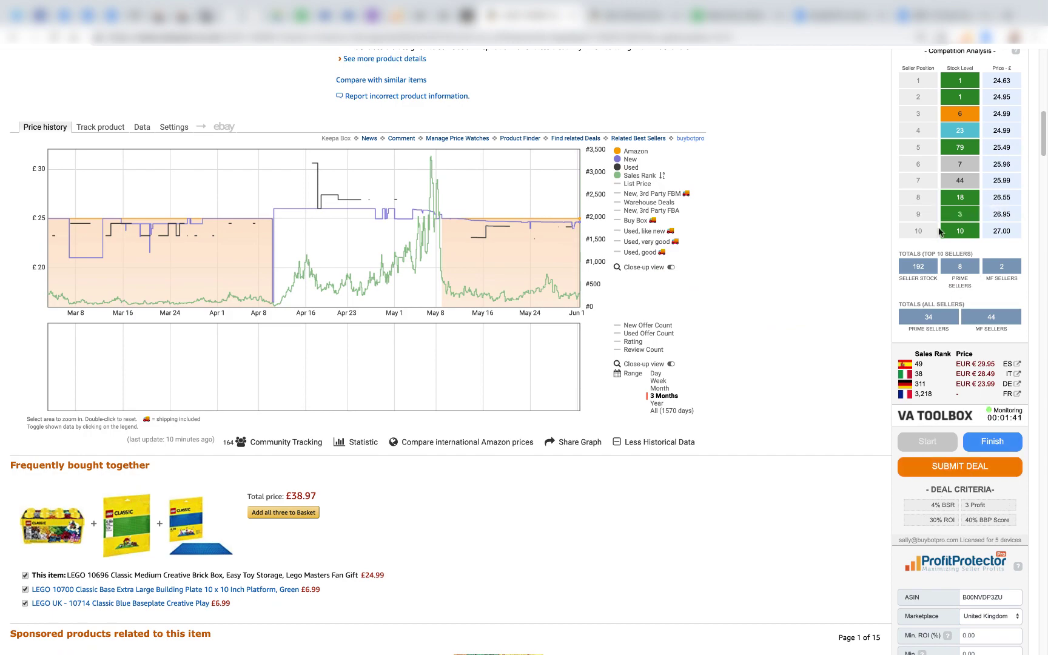
click(840, 15)
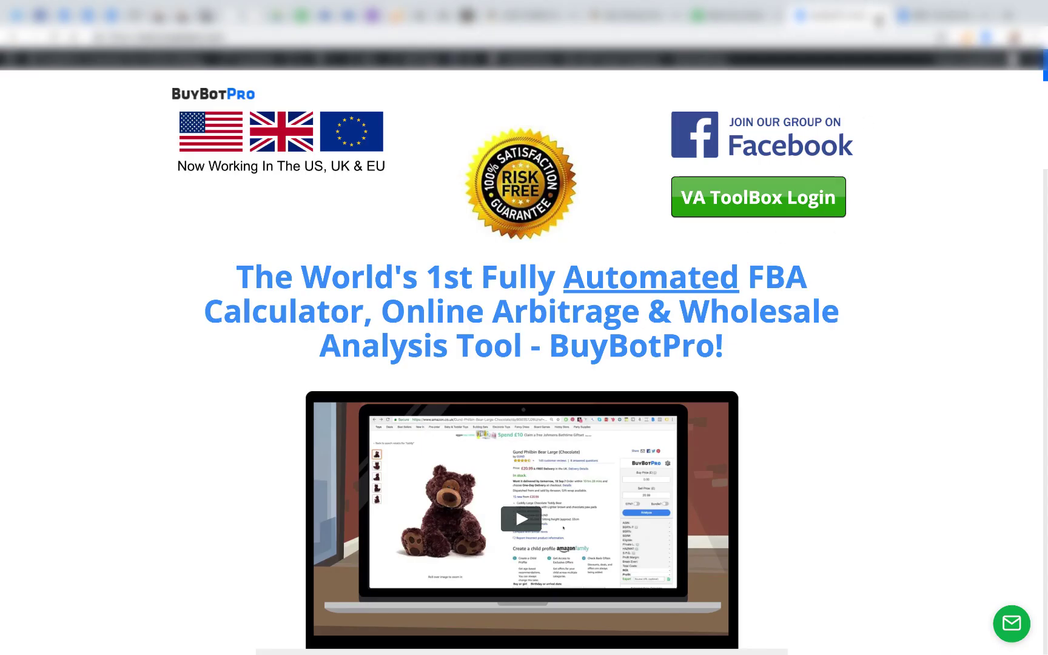
Return to the BuyBotPro account, view its profile Settings, and reopen the dashboard
click(944, 15)
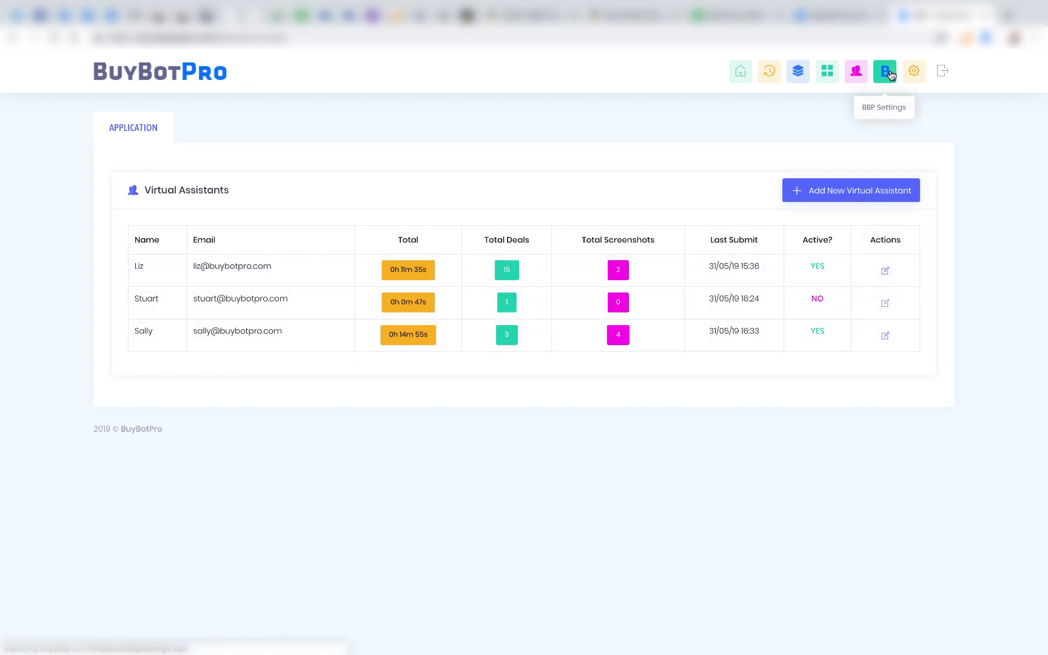
click(913, 71)
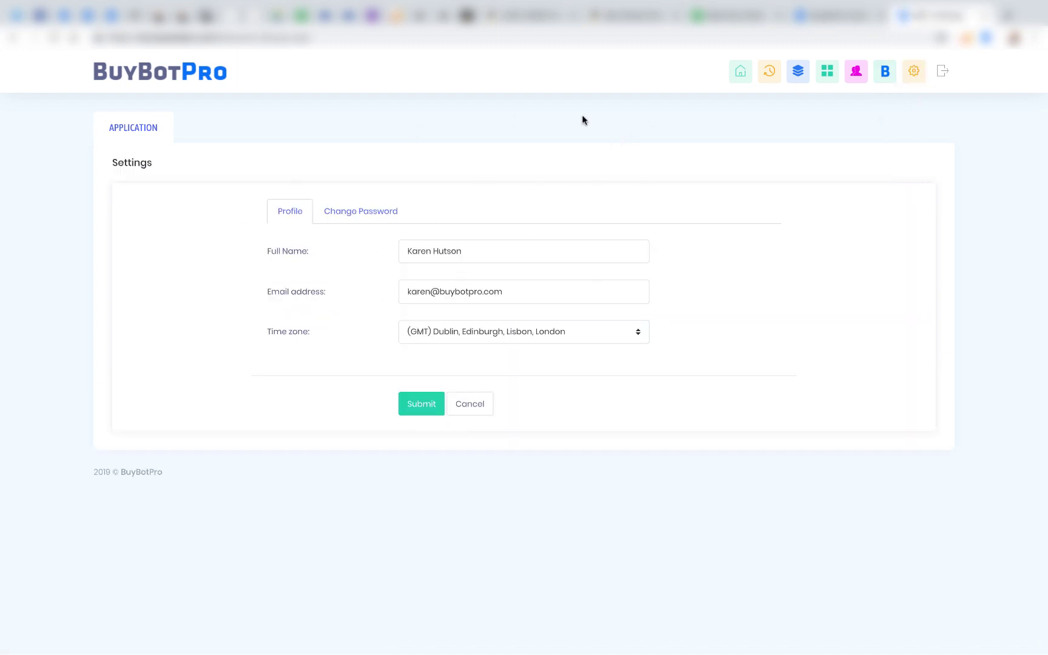
click(740, 72)
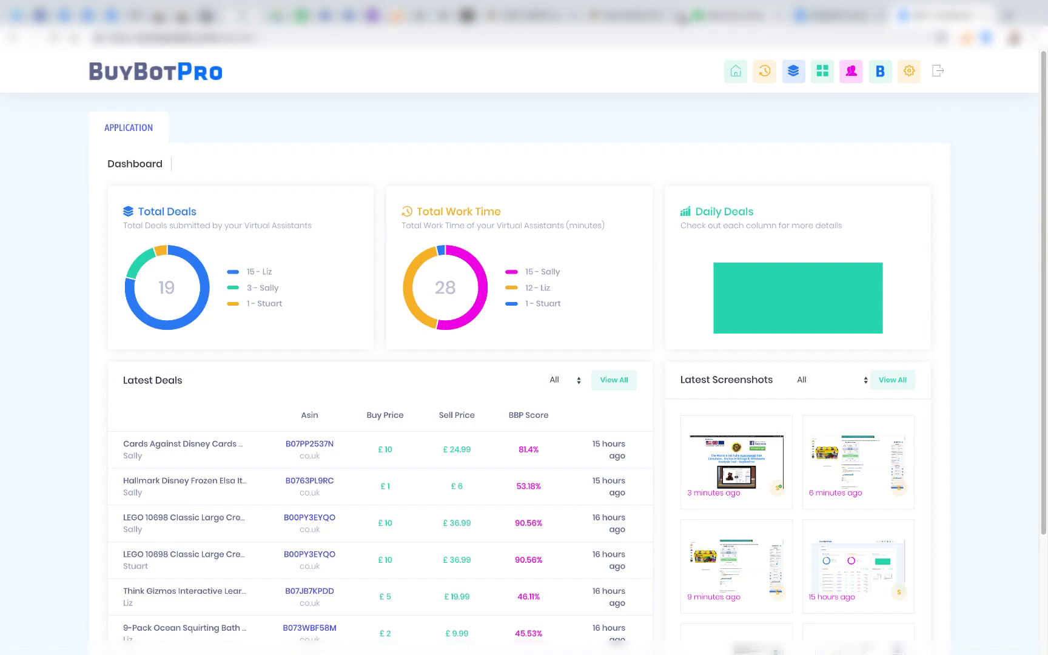
Review the BuyBotPro panel on the LEGO 10696 product page, from the ticket submission link back up to the product analysis
click(528, 15)
scroll(960, 262, down, 2)
scroll(961, 262, down, 3)
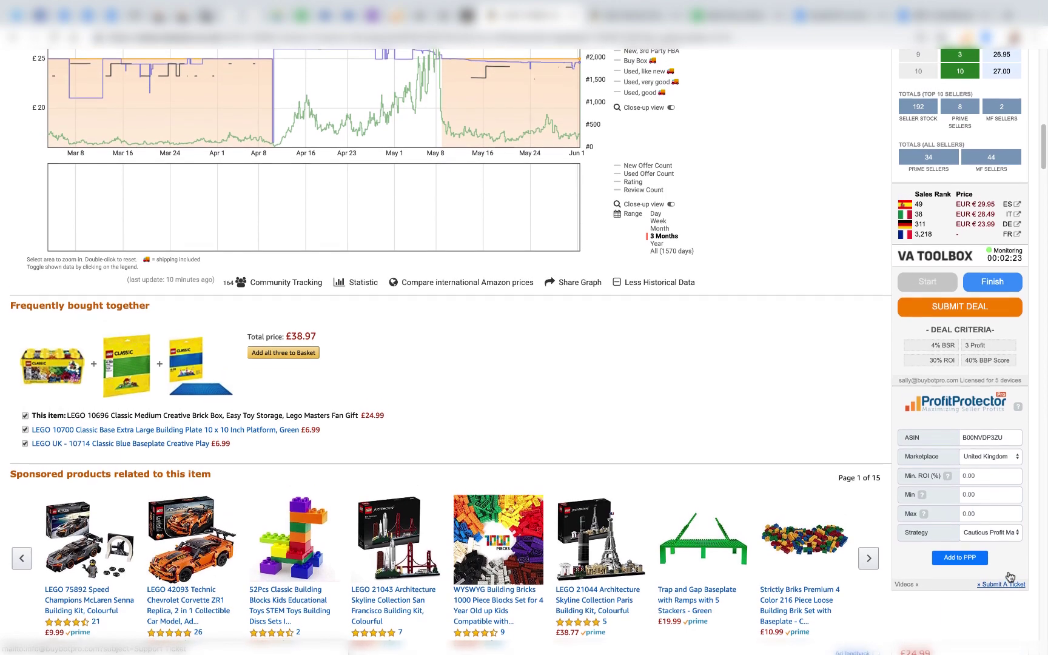
scroll(1010, 577, up, 5)
scroll(1010, 577, up, 8)
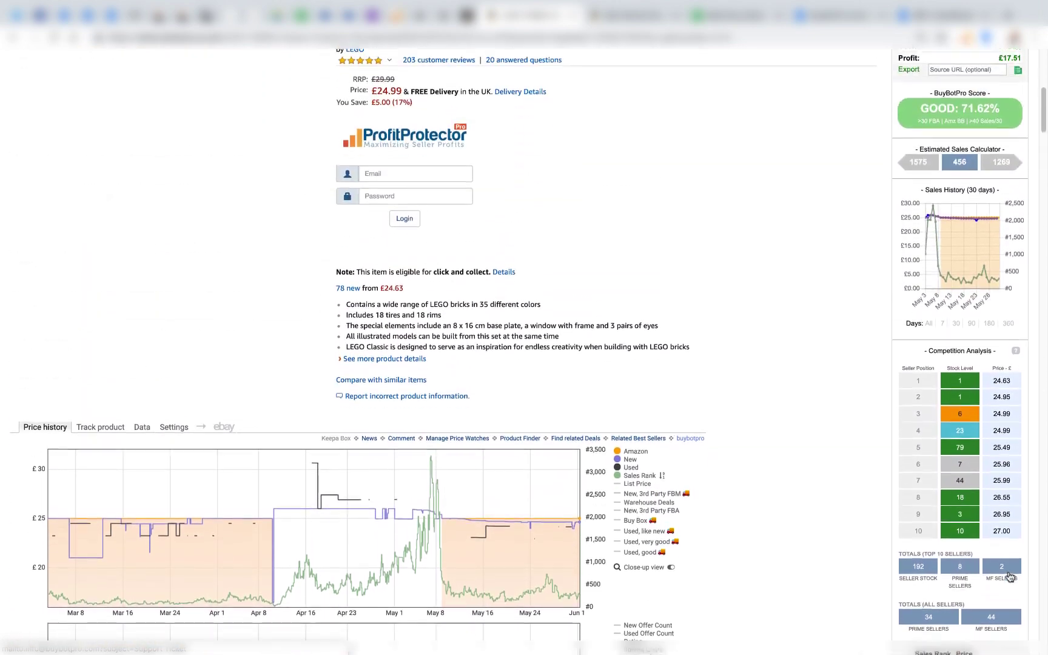
scroll(1010, 577, up, 3)
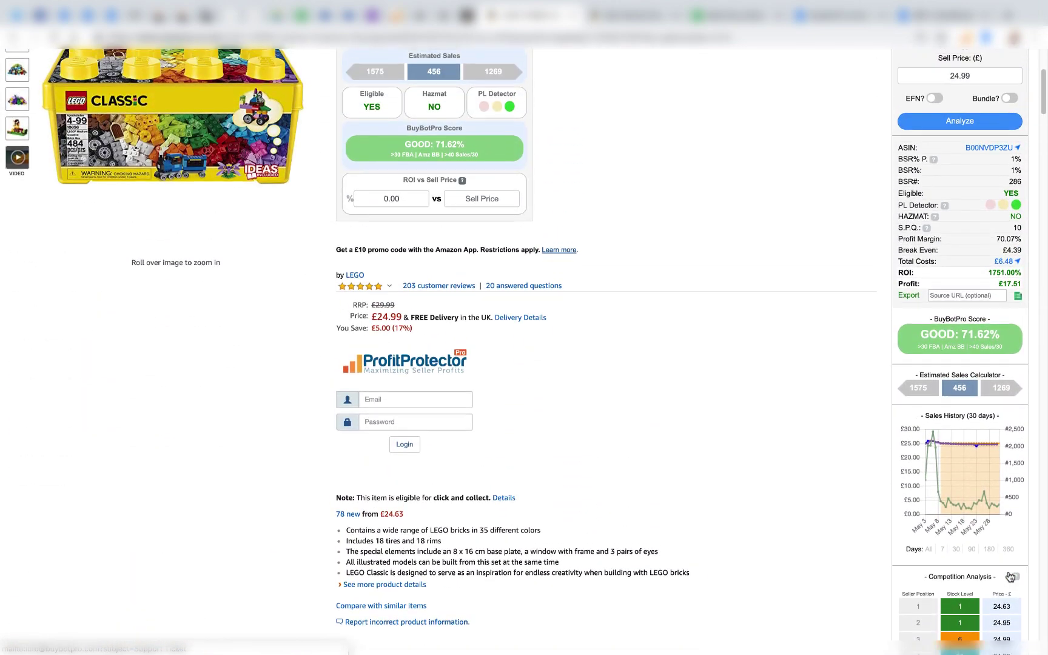
scroll(1010, 577, up, 2)
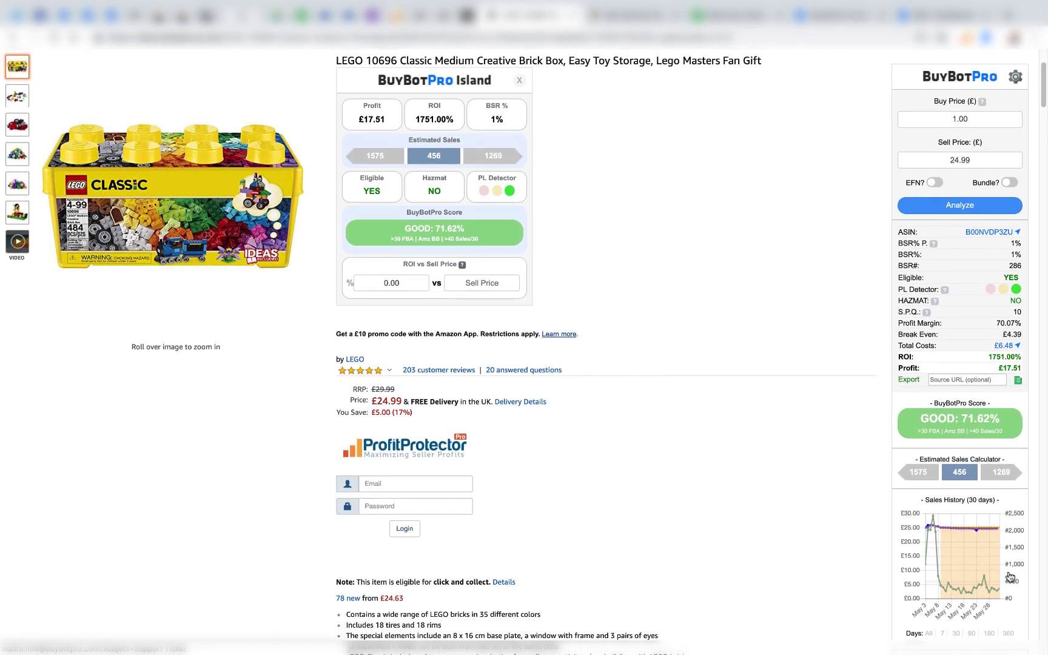